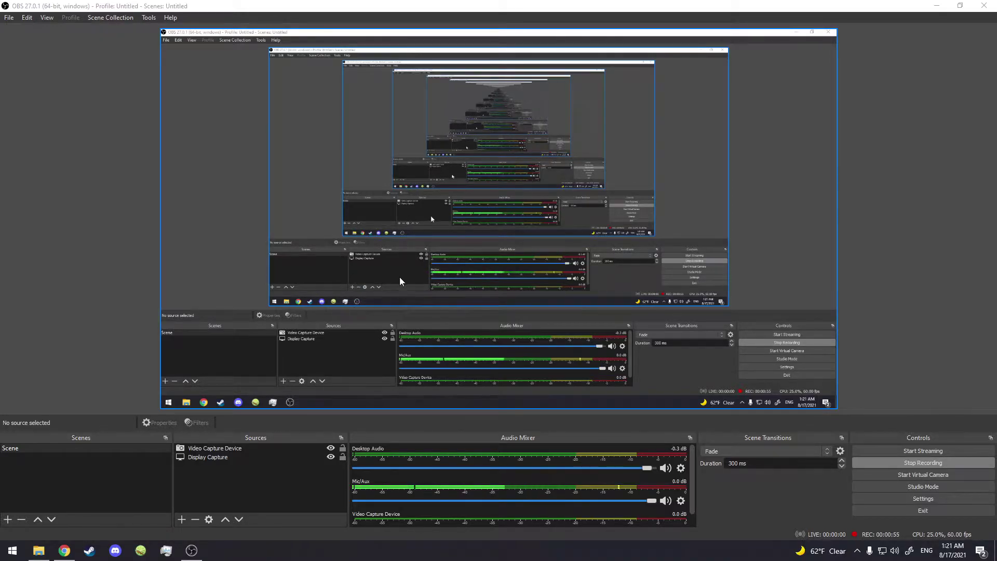
Step: Switch to the desktop and open folder 1 inside the UnityPackage folder of IrixTaidum
left_click(941, 6)
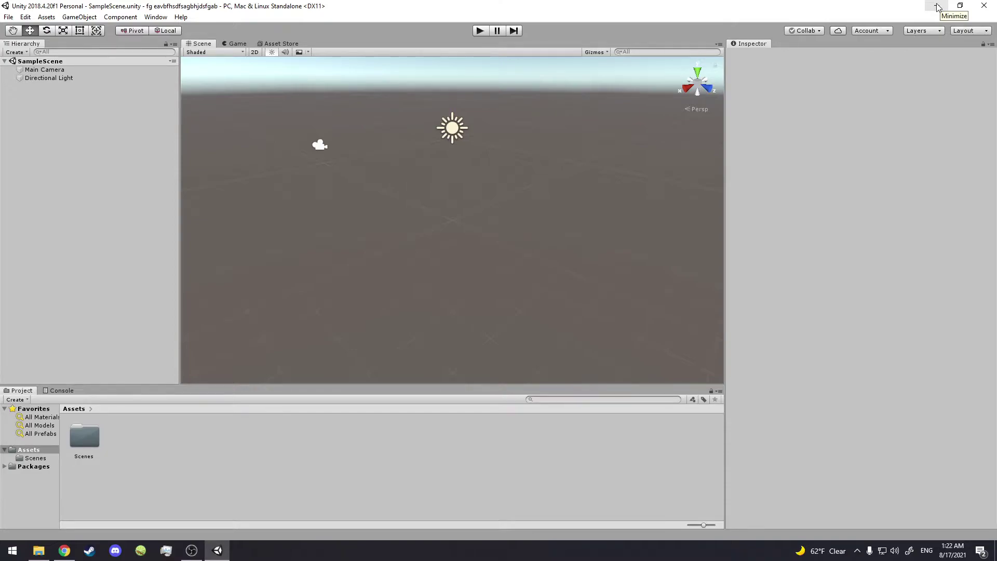
left_click(938, 6)
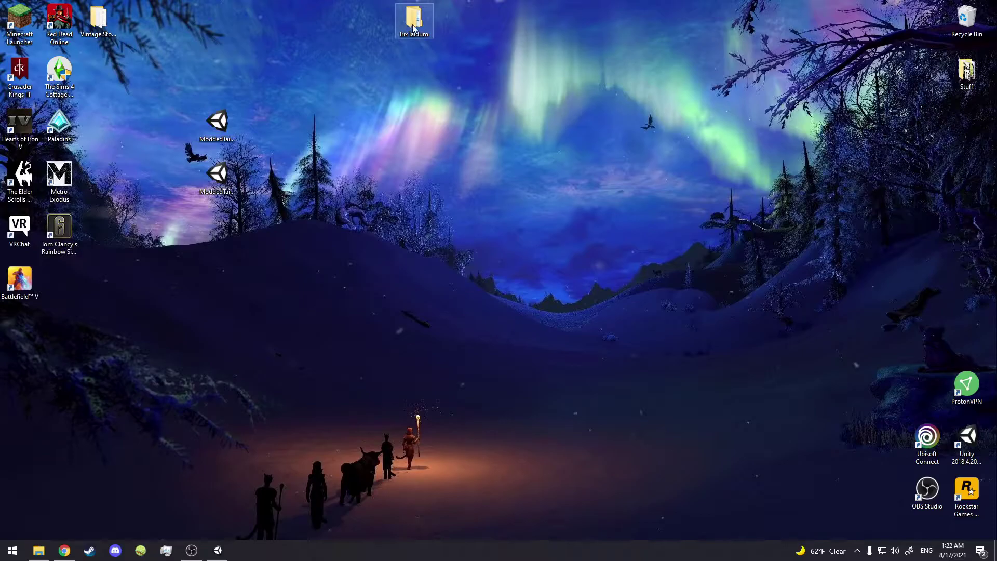
double_click(414, 23)
left_click_drag(506, 13, 486, 29)
left_click(470, 158)
double_click(470, 161)
double_click(476, 135)
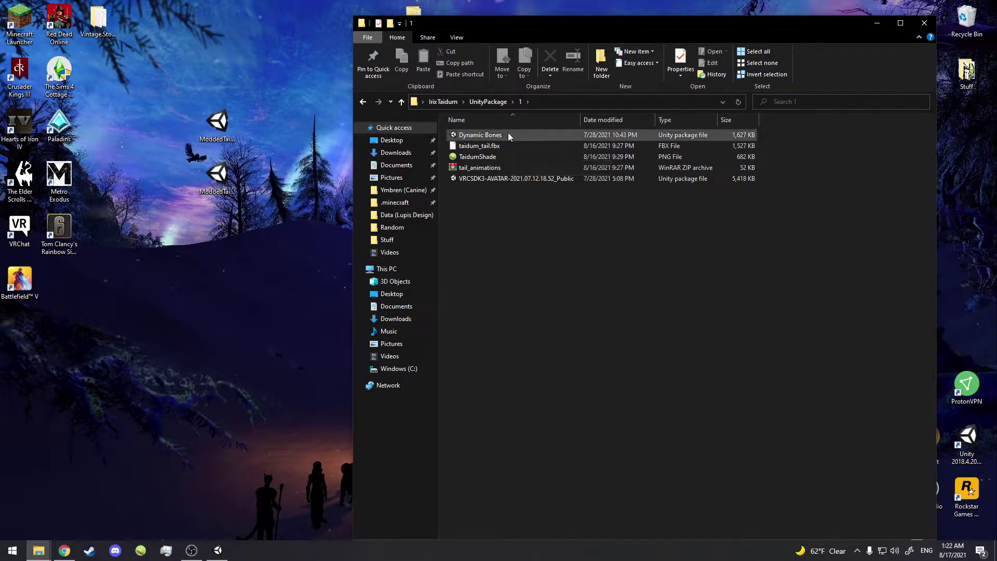
Step: Import all contents of the Dynamic Bones package from folder 1 into the Unity project's Assets
left_click(488, 102)
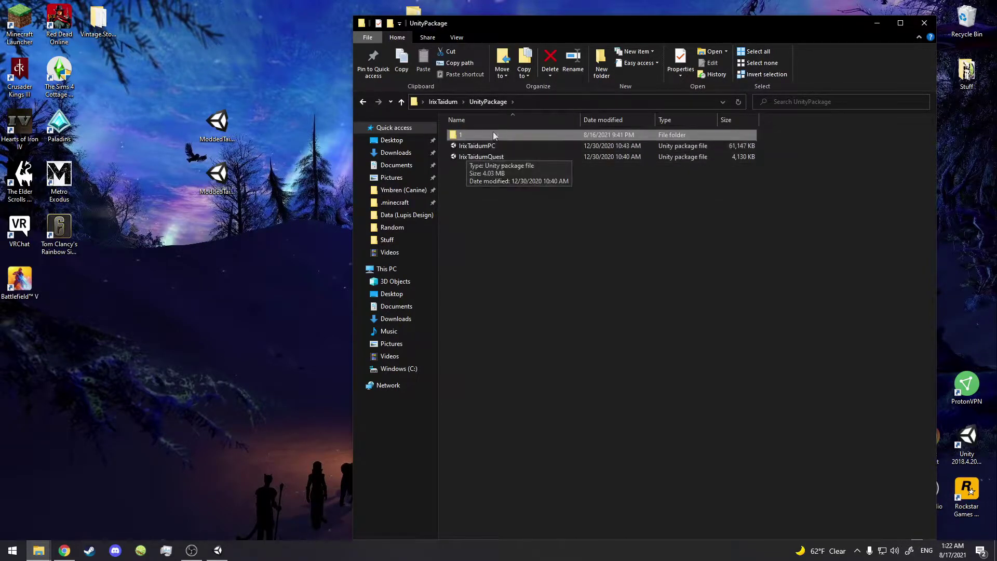
double_click(476, 136)
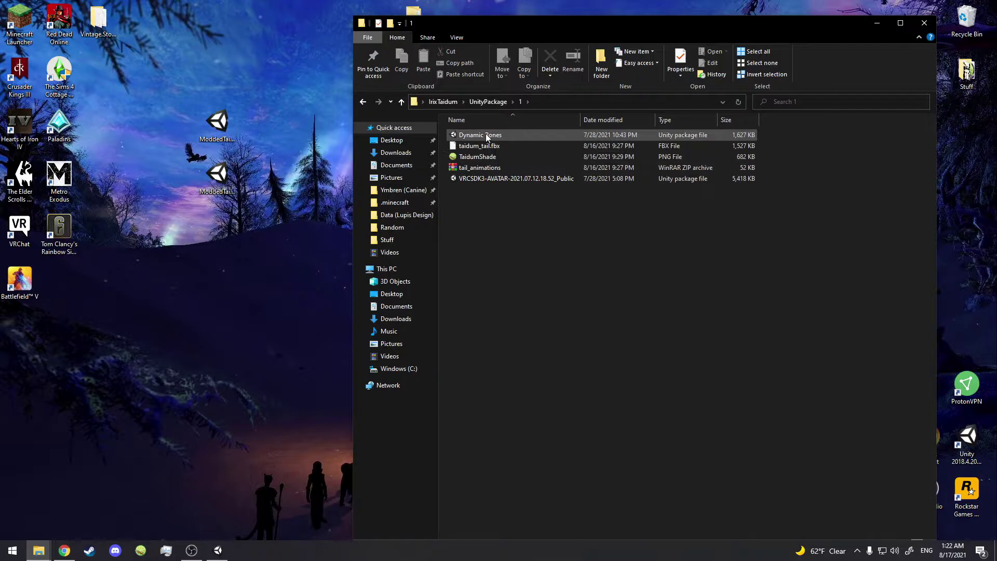
left_click_drag(499, 139, 174, 455)
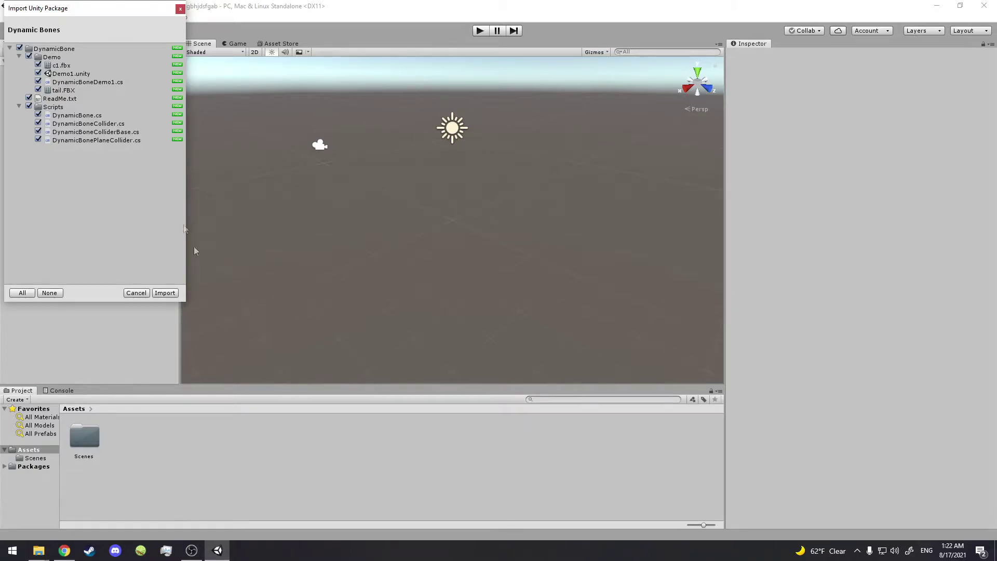
left_click(164, 293)
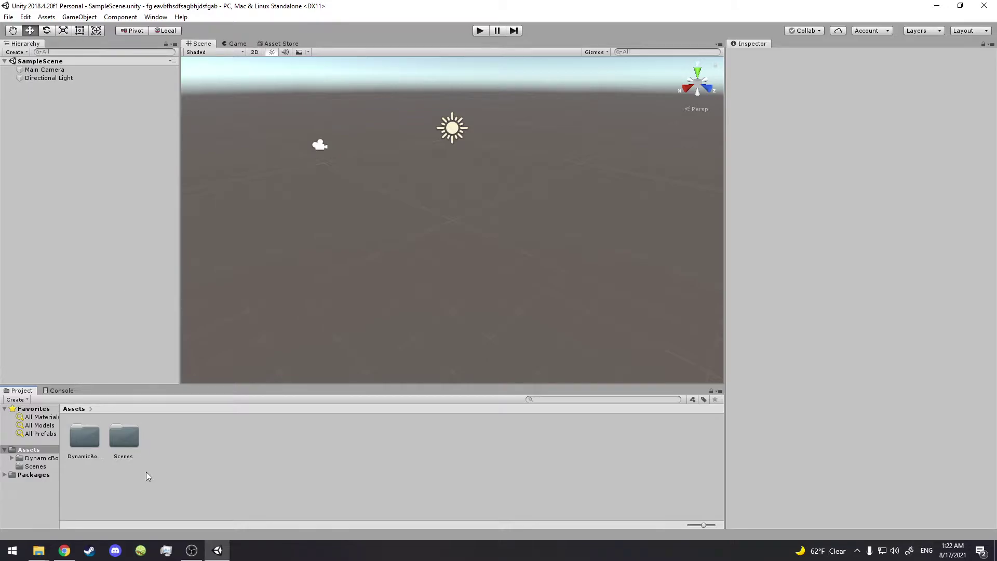
Step: Import the VRCSDK3-AVATAR-2021.07.12.18.52_Public package from folder 1 into the Unity project
mouse_move(47, 553)
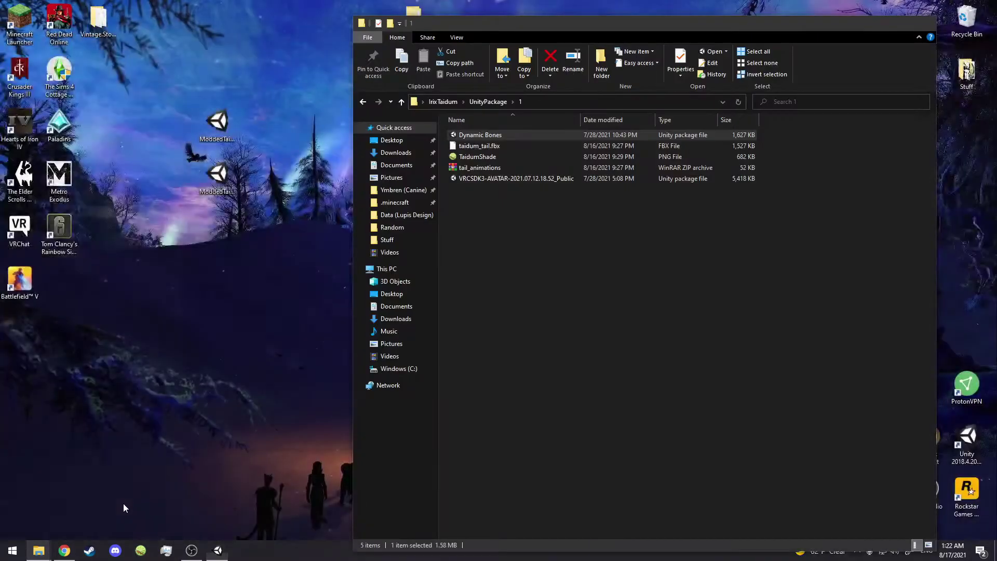
left_click(123, 503)
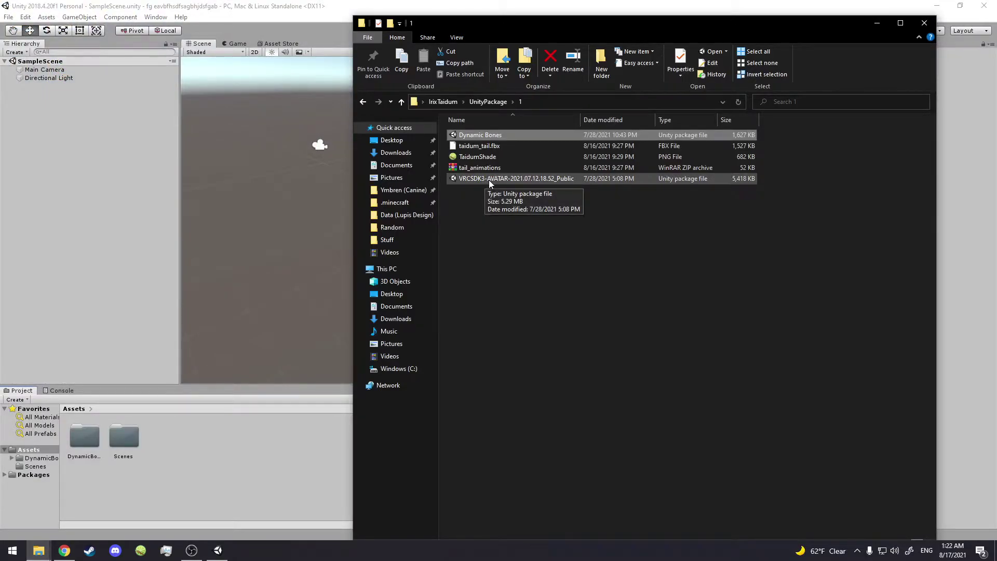
left_click_drag(490, 183, 275, 461)
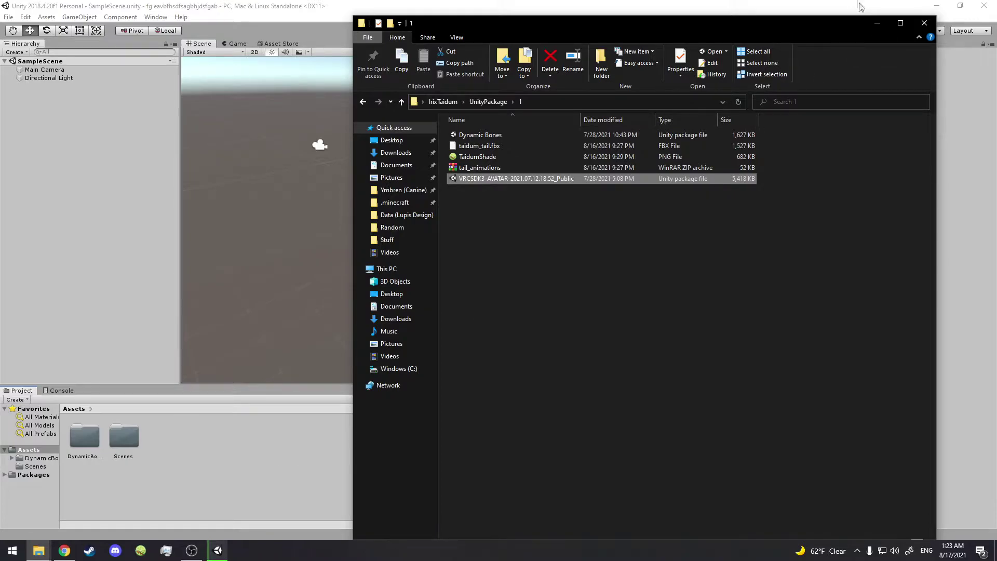
left_click_drag(876, 27, 367, 268)
left_click(174, 296)
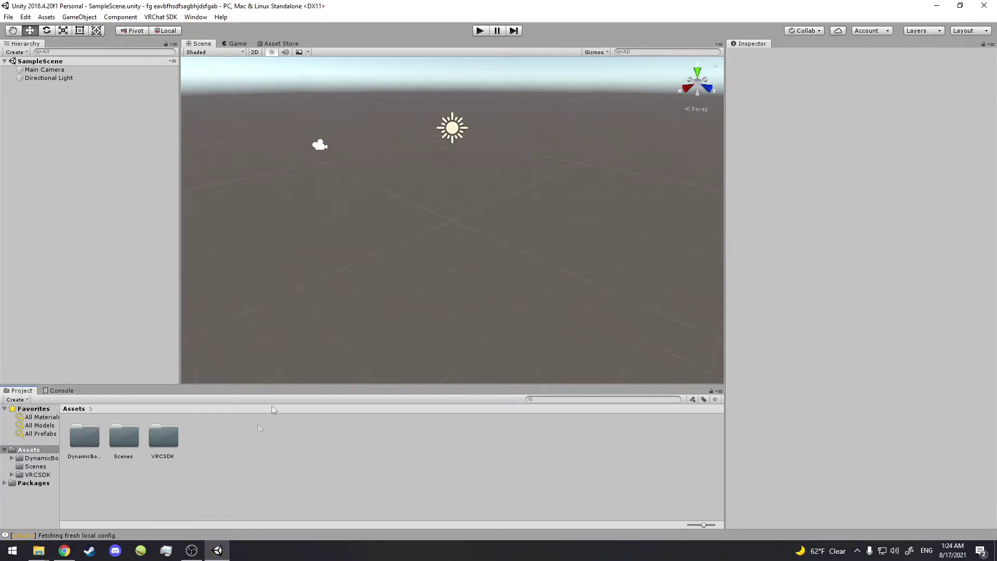
Step: Import the full IrixTaidumPC package from the UnityPackage folder into the Unity project
mouse_move(39, 551)
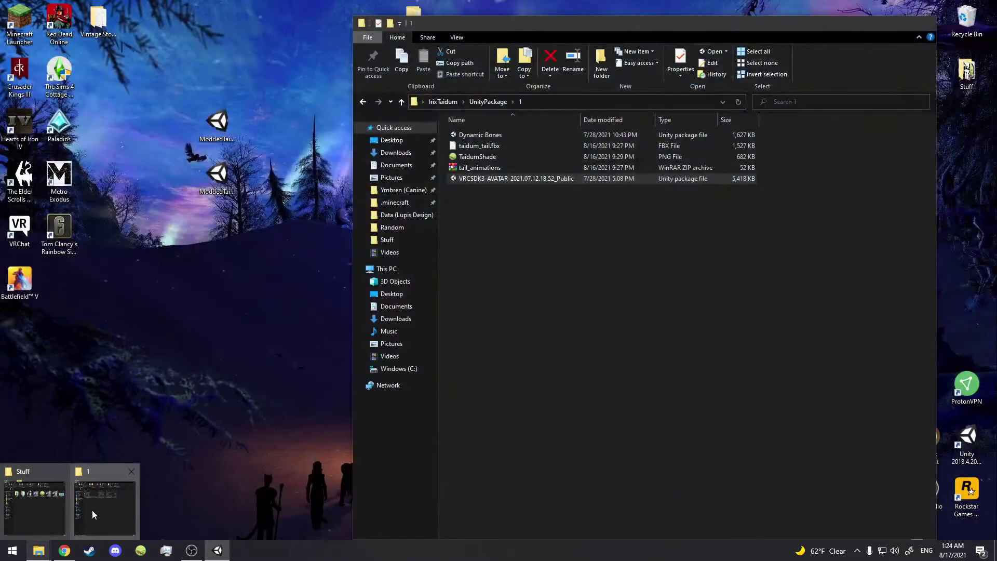
left_click(91, 510)
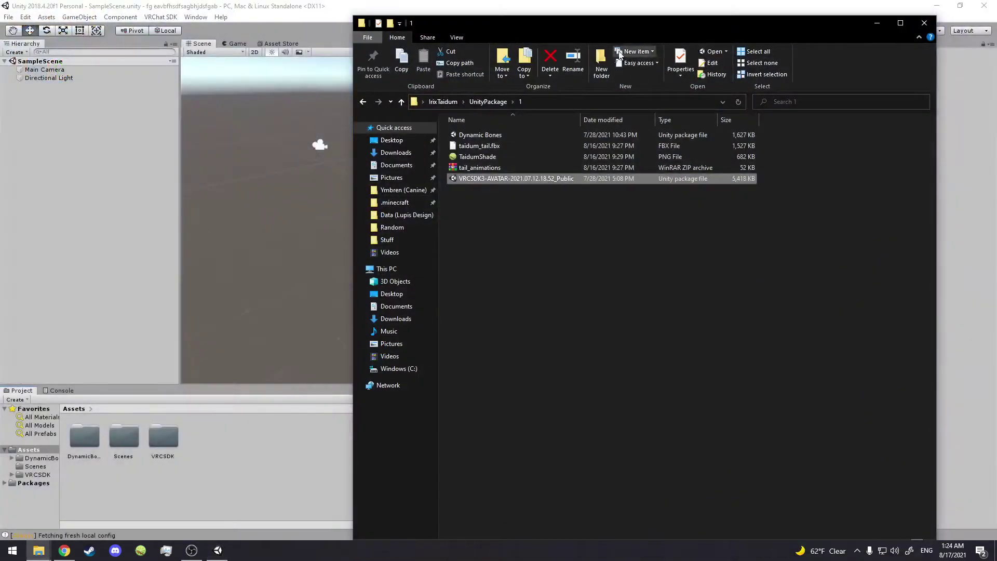
left_click(488, 101)
left_click_drag(499, 27, 551, 129)
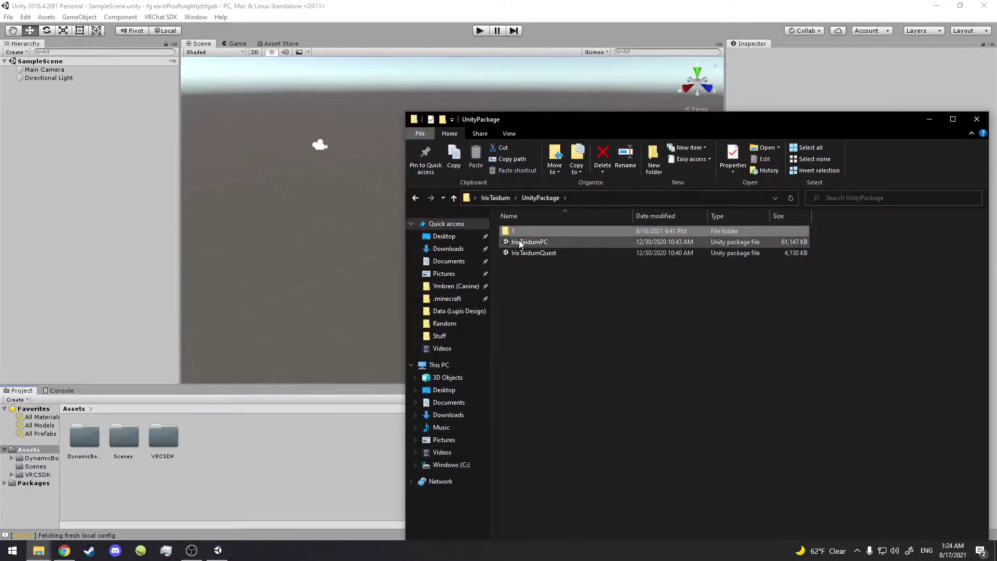
left_click(549, 243)
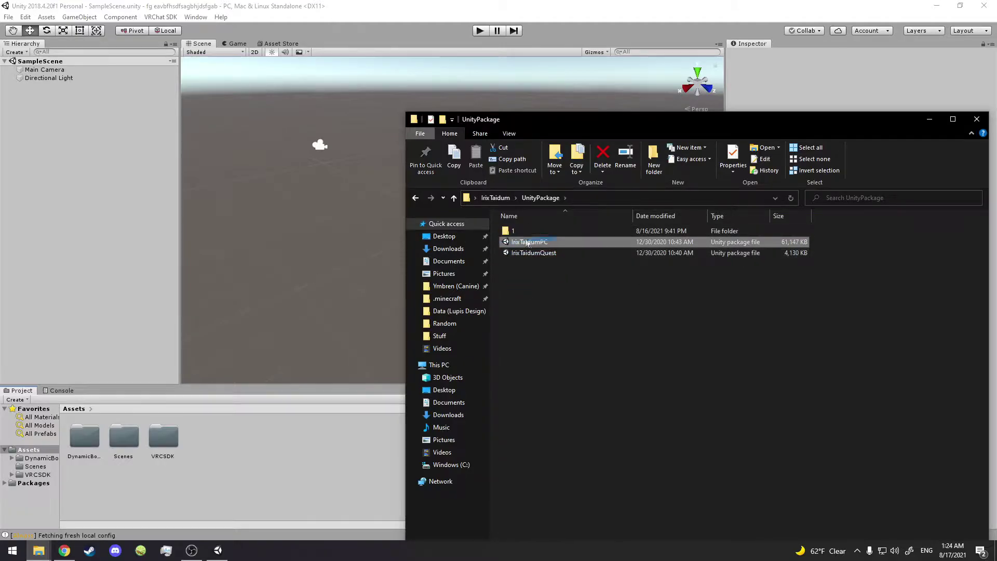
left_click_drag(217, 459, 258, 456)
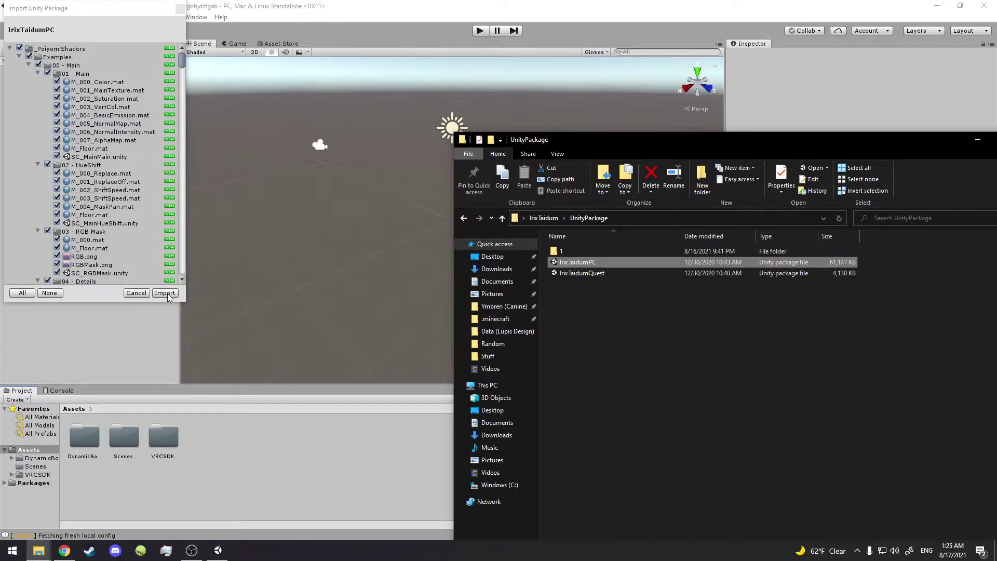
left_click(164, 293)
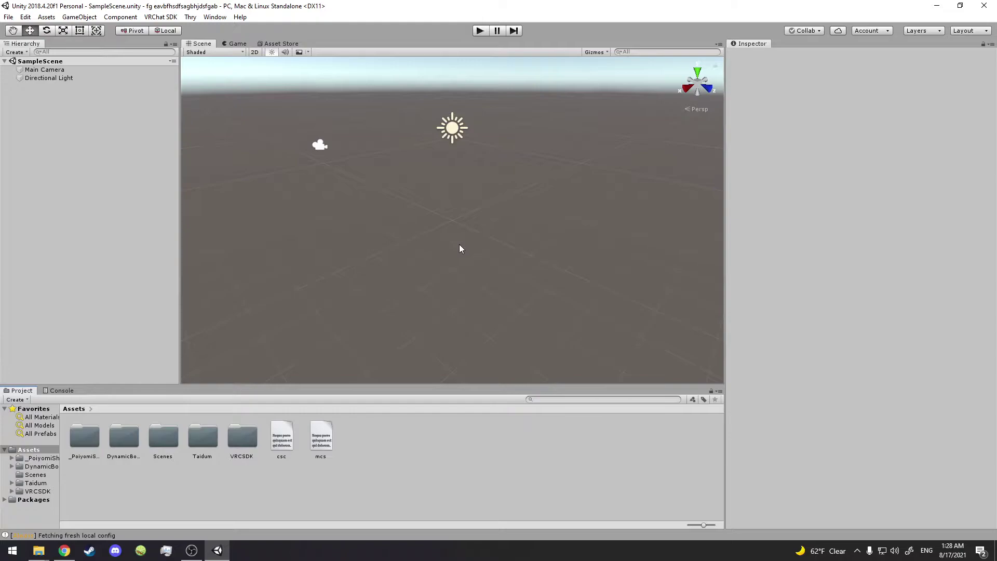
Step: Show the Desktop folder's files, clear the file window away, and shift a restored-size Unity window aside to expose the desktop packages
left_click(240, 441)
left_click(383, 456)
mouse_move(43, 551)
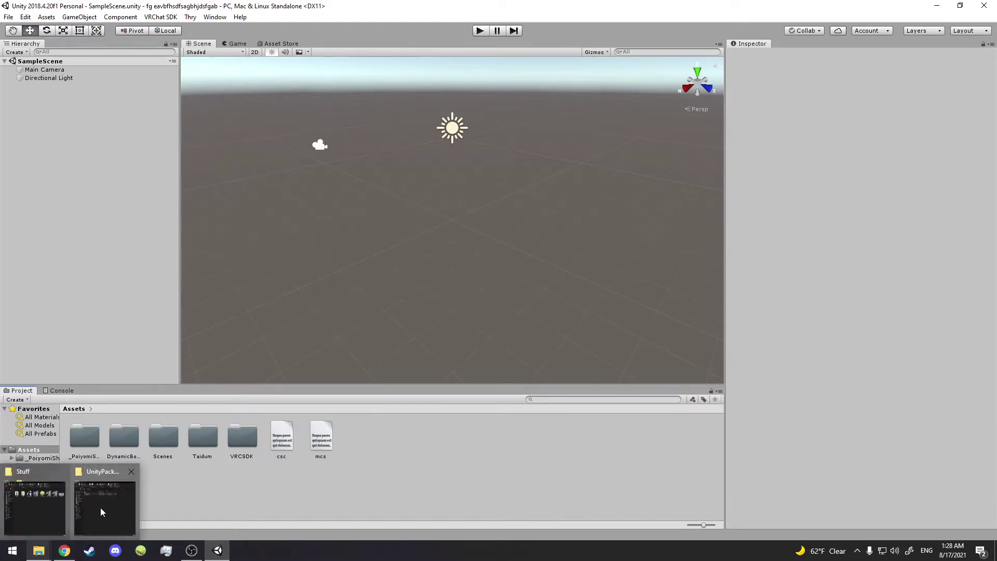
mouse_move(100, 507)
left_click(101, 507)
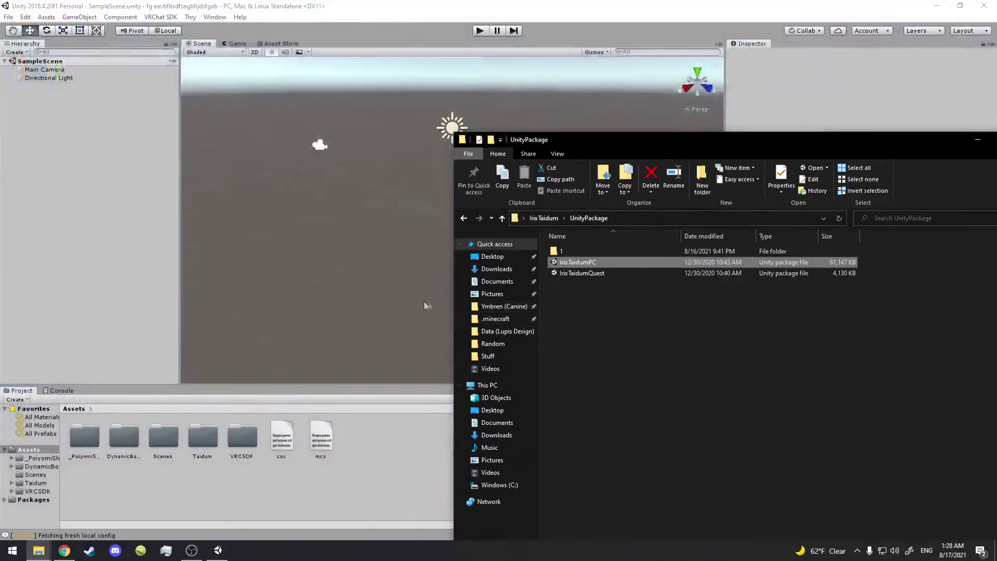
left_click(491, 257)
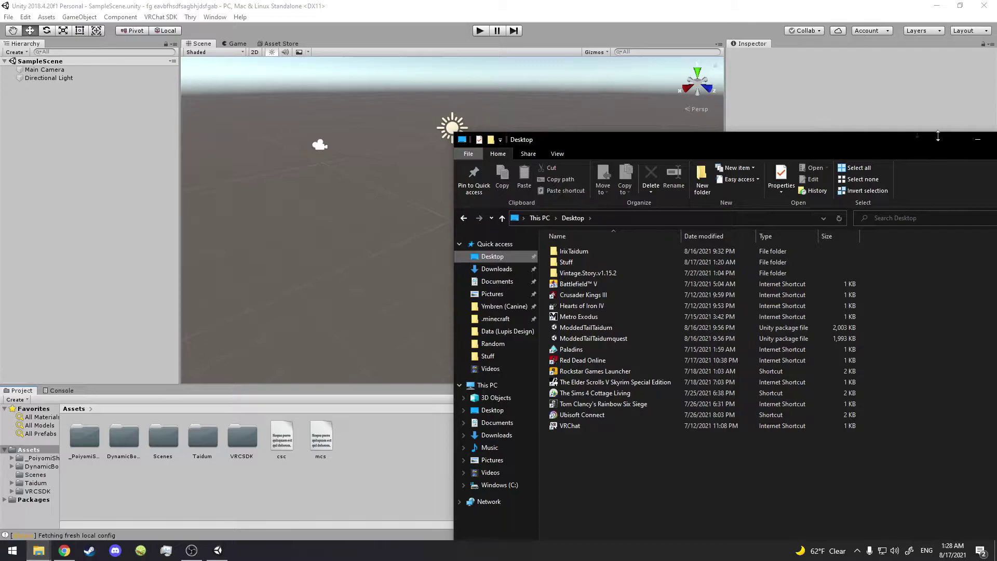
left_click_drag(961, 139, 886, 143)
left_click(902, 142)
left_click_drag(887, 11, 988, 220)
left_click_drag(451, 221, 649, 76)
Step: Import all assets of the ModdedTailTaidum package from the desktop and maximize the Unity window again
left_click(217, 177)
left_click(218, 130)
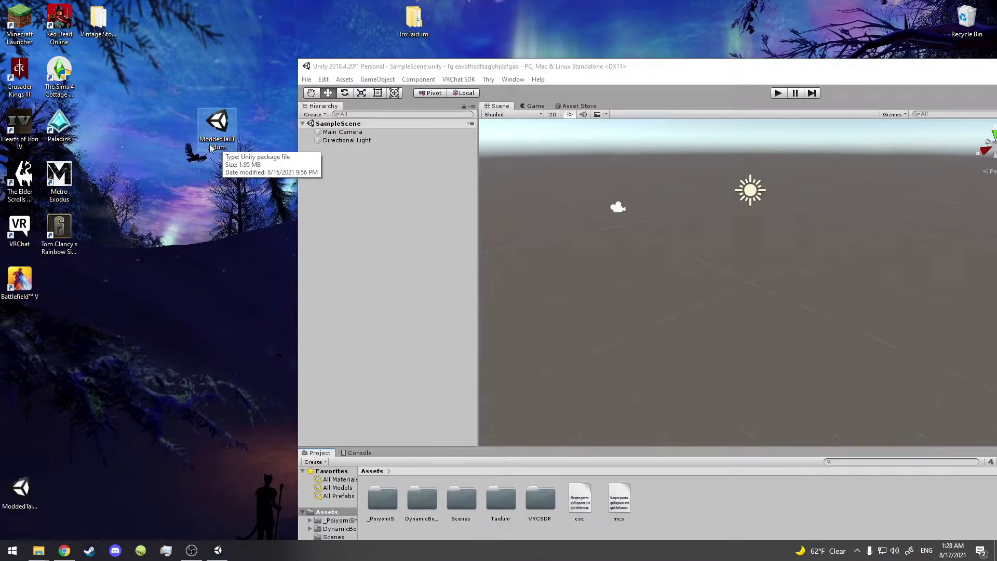
left_click_drag(212, 132, 679, 530)
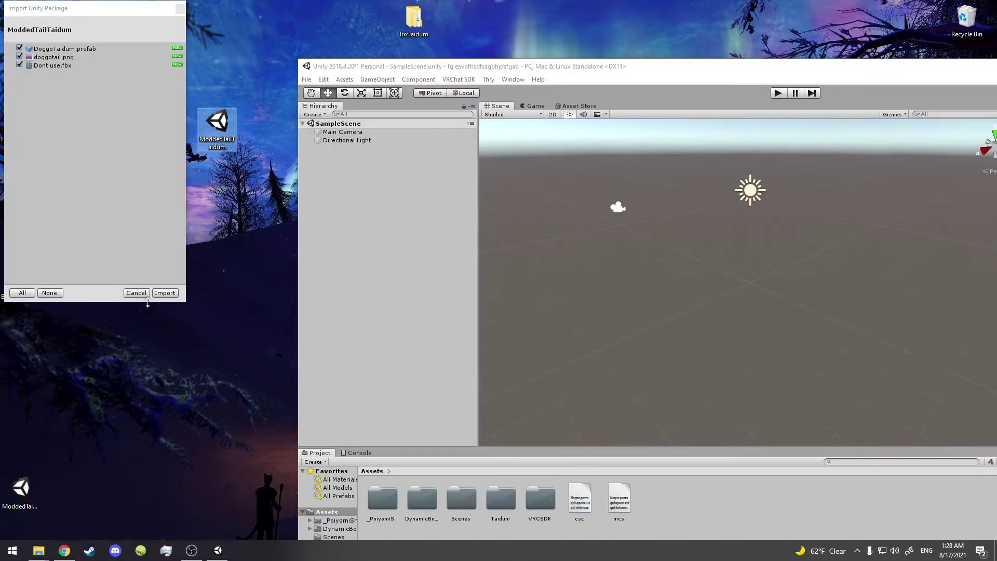
left_click(163, 294)
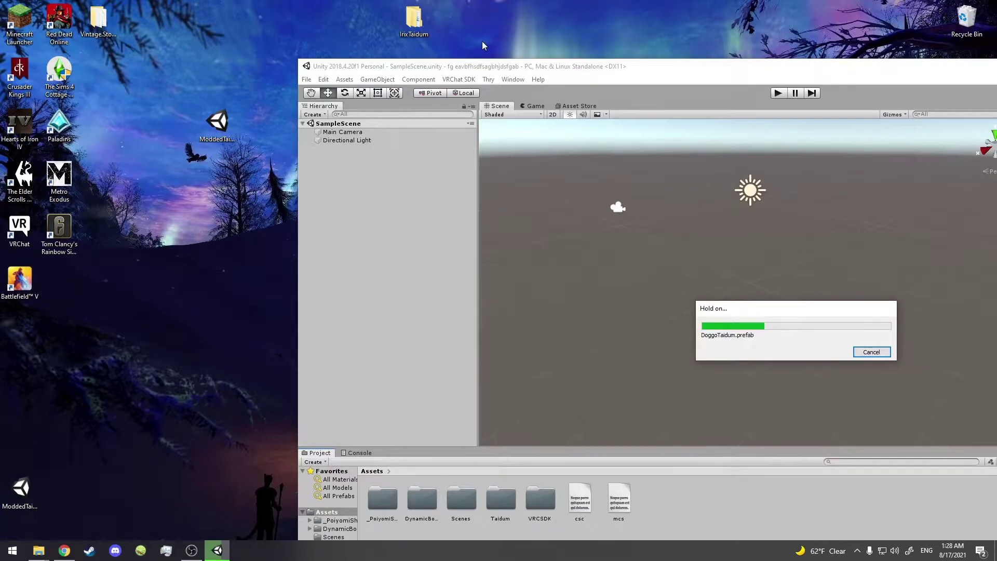
double_click(526, 71)
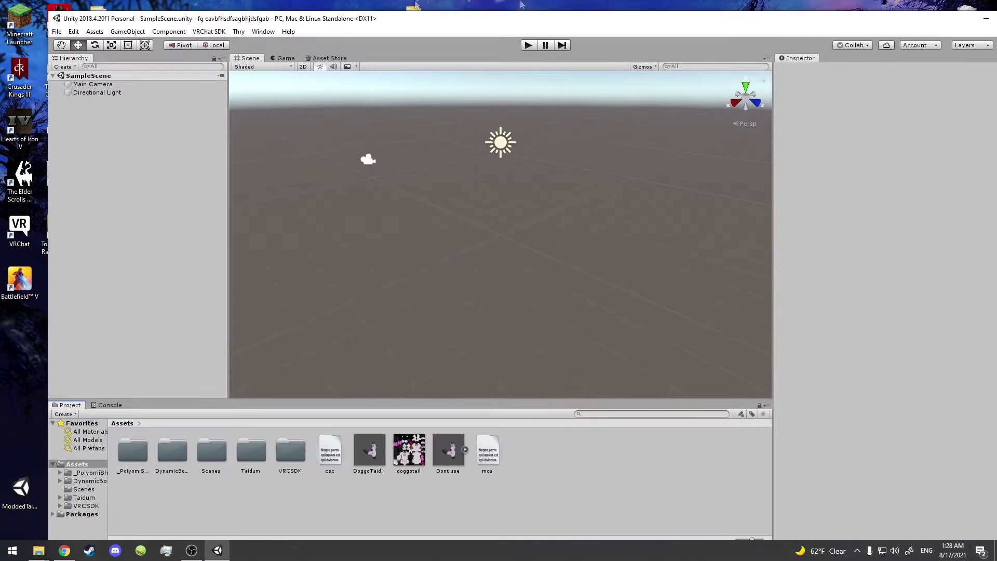
left_click(961, 27)
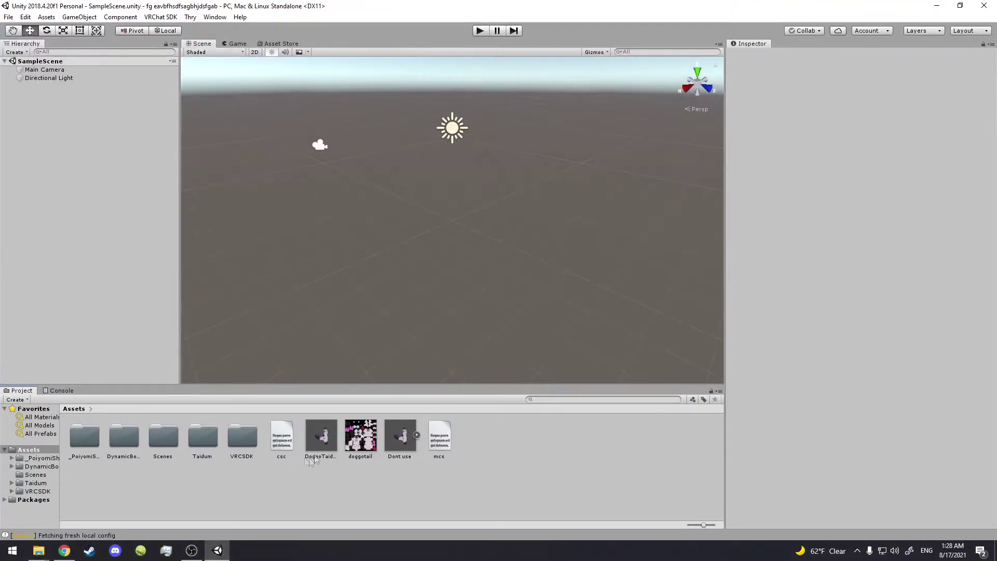
Step: Place the DoggoTaidum prefab in the scene, frame it, and view the avatar from an angle showing its tail
right_click_drag(389, 305, 387, 270)
left_click_drag(329, 439, 419, 228)
key("f")
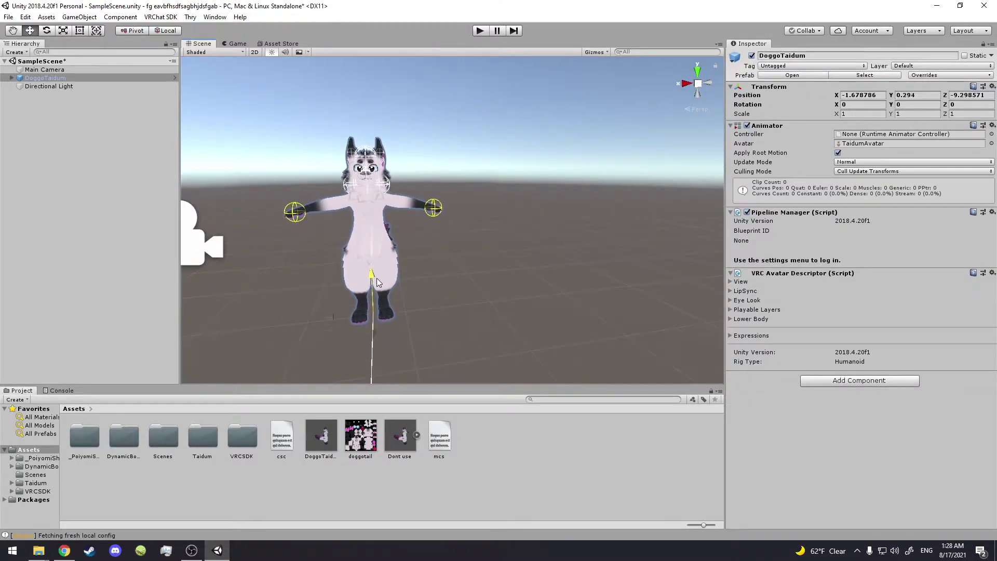
left_click(462, 285)
right_click_drag(462, 285, 312, 308)
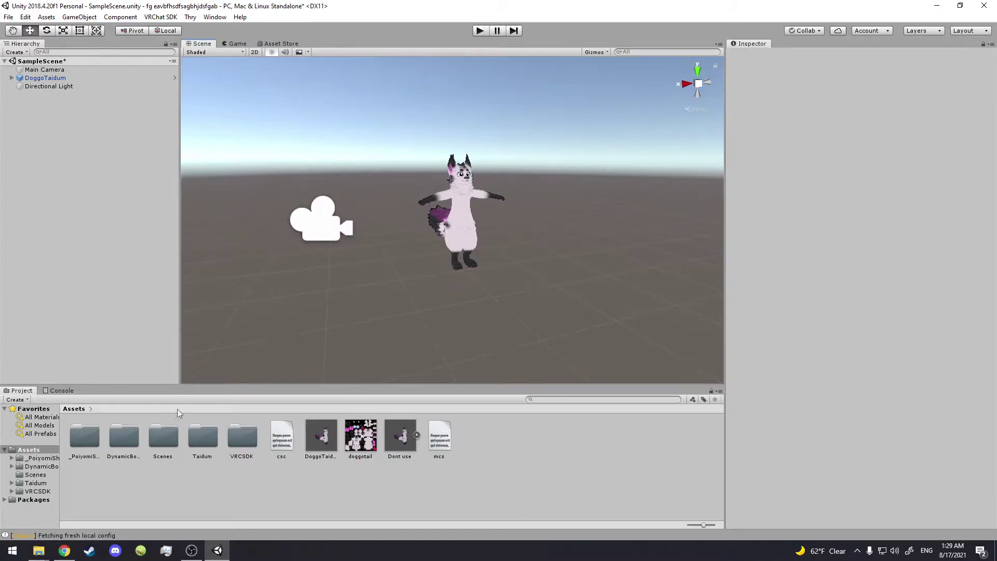
Step: Check the Texture folder under Taidum/PC Avatar/Mats&Cols, and open the neighbouring Material folder
double_click(197, 440)
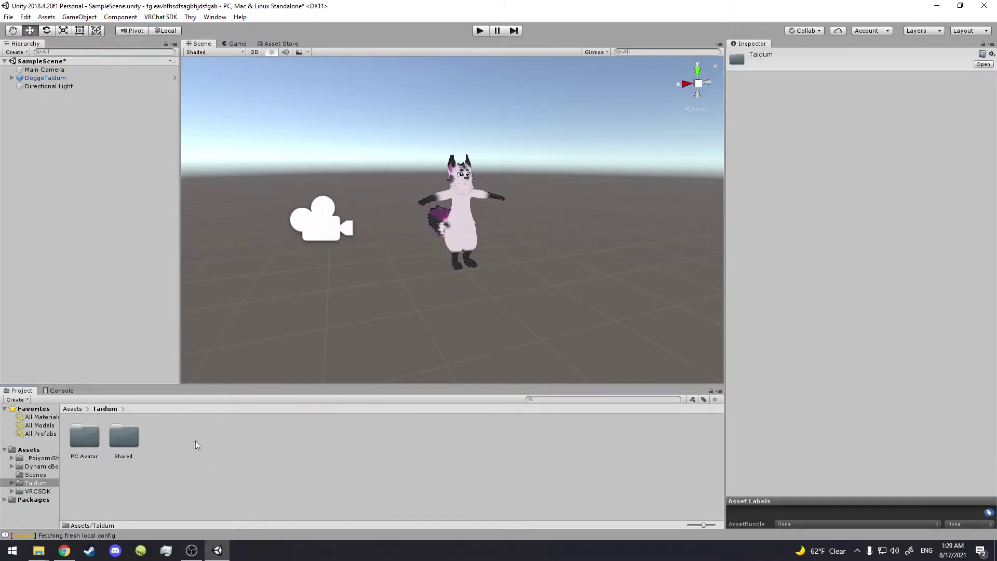
double_click(86, 439)
double_click(83, 440)
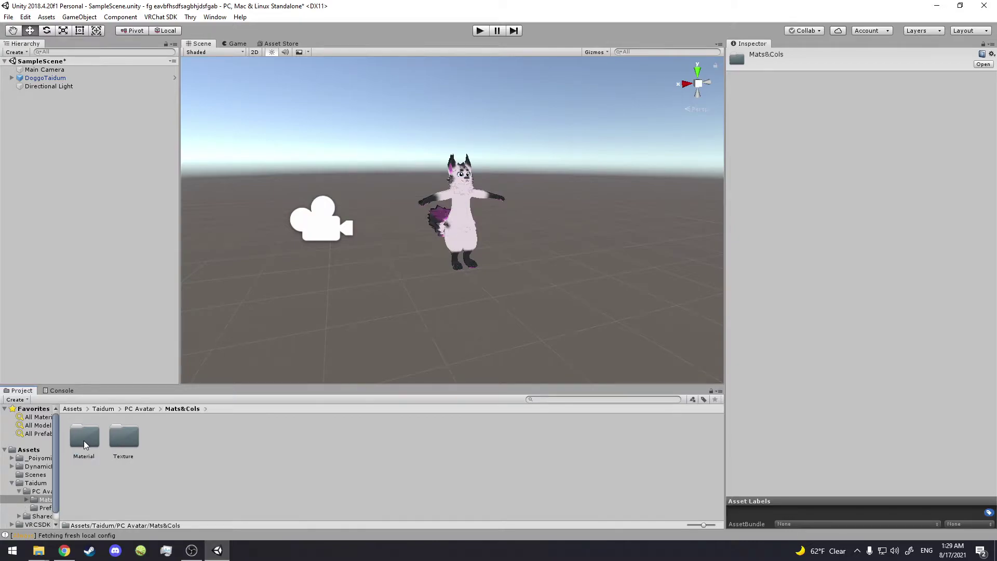
double_click(116, 437)
left_click(180, 409)
double_click(77, 439)
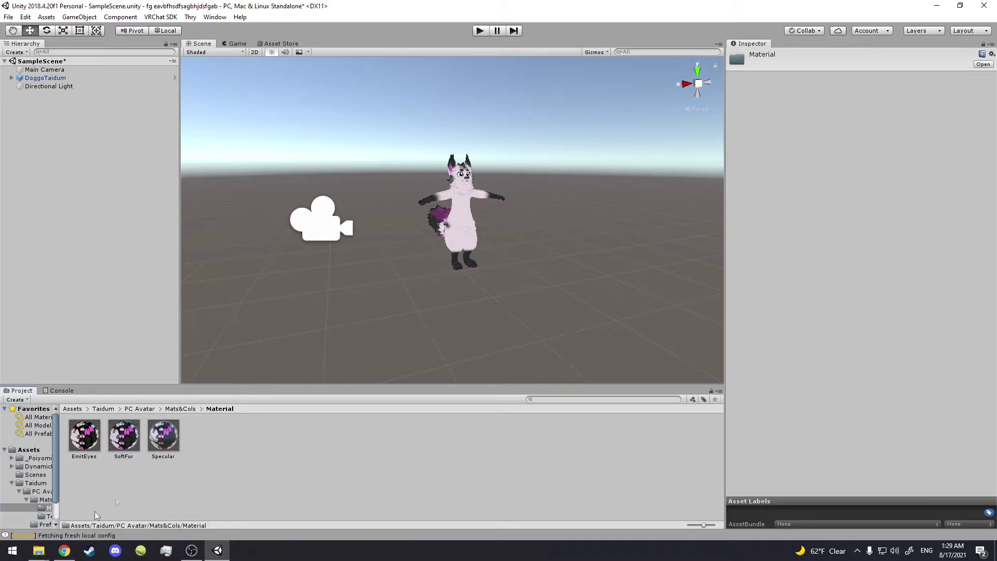
Step: Add the TextureImage222 image from the desktop's Stuff folder to the project's Material folder
mouse_move(39, 551)
mouse_move(88, 513)
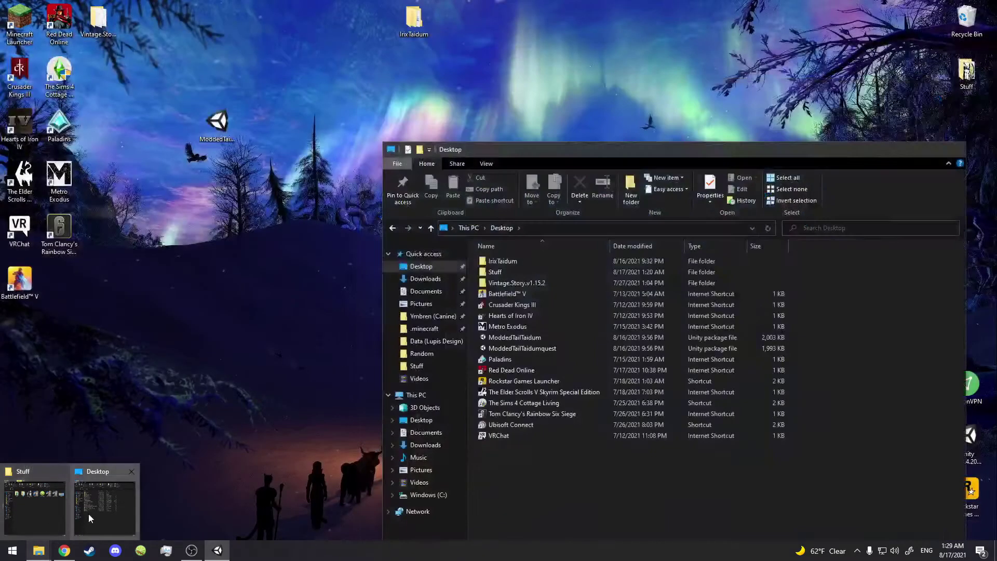
left_click(89, 513)
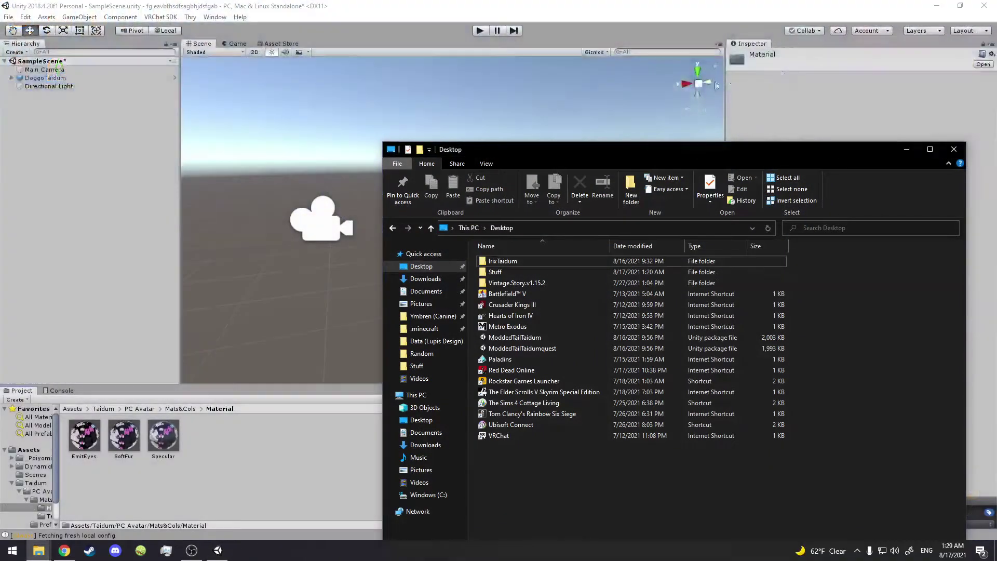
left_click(504, 275)
double_click(504, 275)
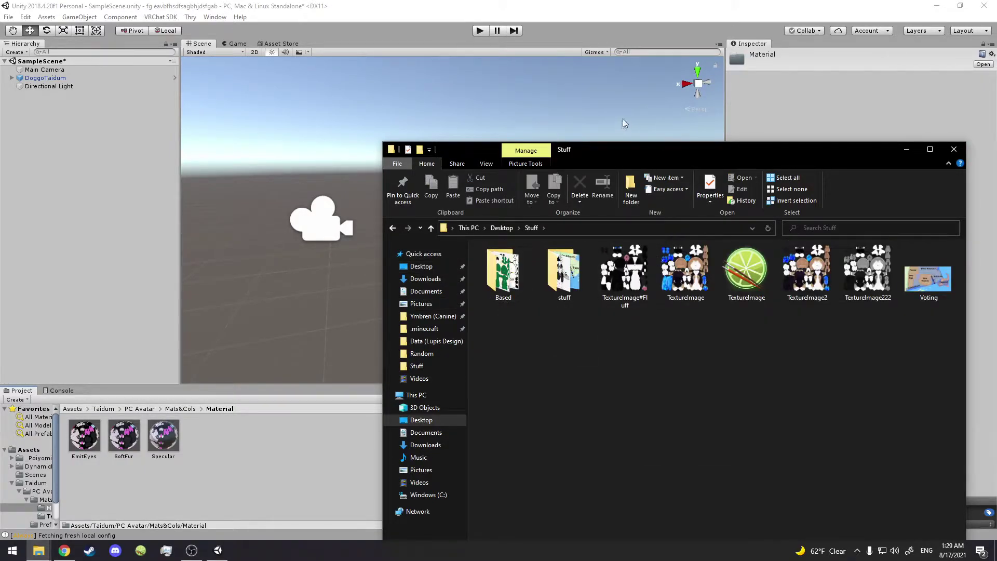
left_click_drag(607, 159, 623, 303)
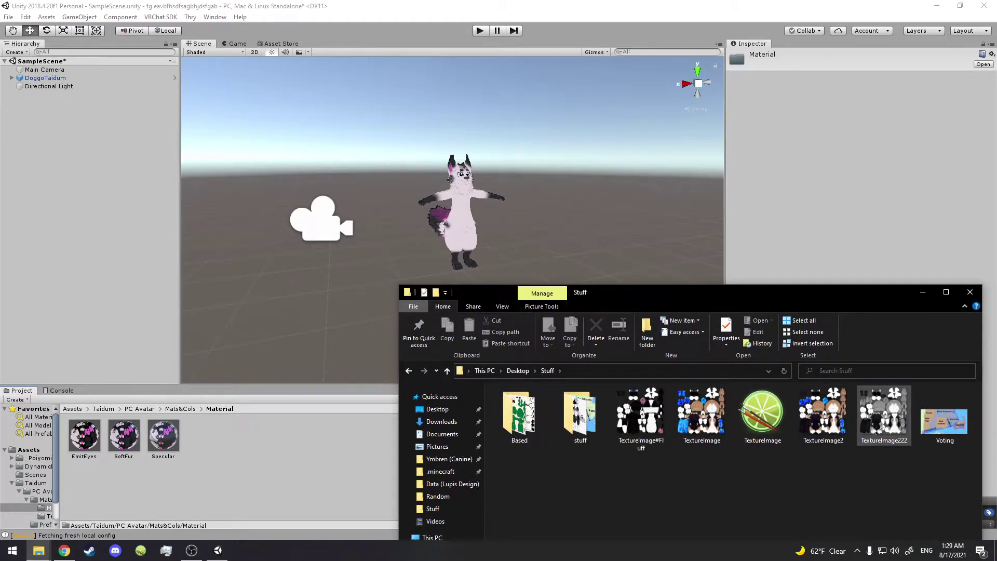
left_click_drag(894, 422, 233, 450)
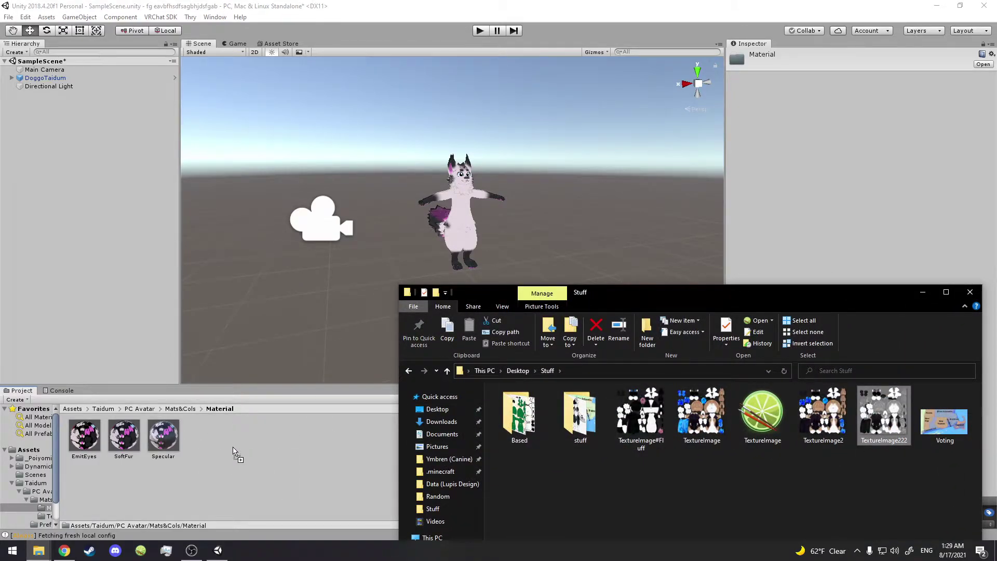
Step: Return to Unity and assign the TextureImage222 texture as the base texture of the EmitEyes material
left_click(924, 292)
left_click(74, 440)
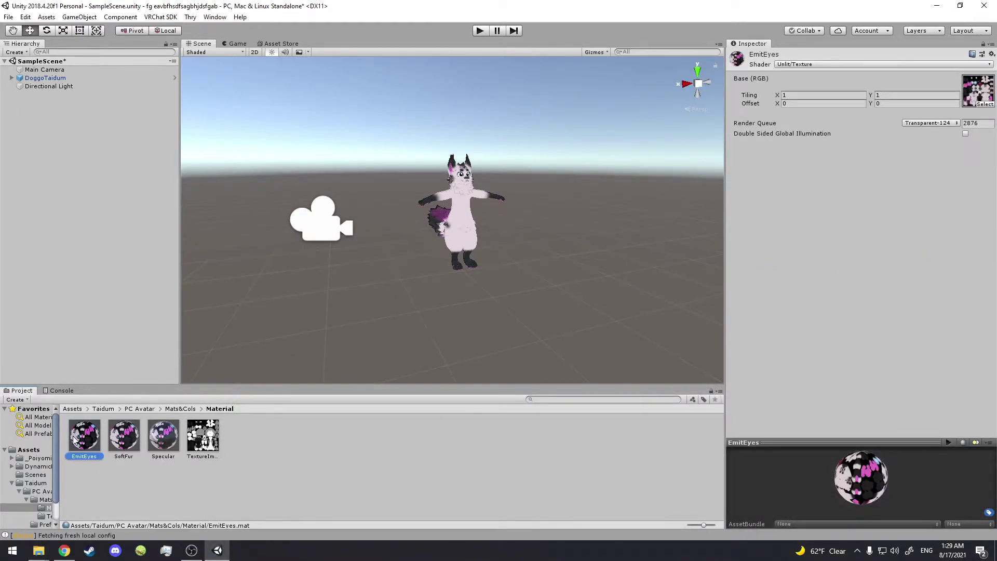
left_click_drag(210, 436, 990, 96)
Step: Assign TextureImage222 as the main texture of the SoftFur and Specular materials
left_click(124, 437)
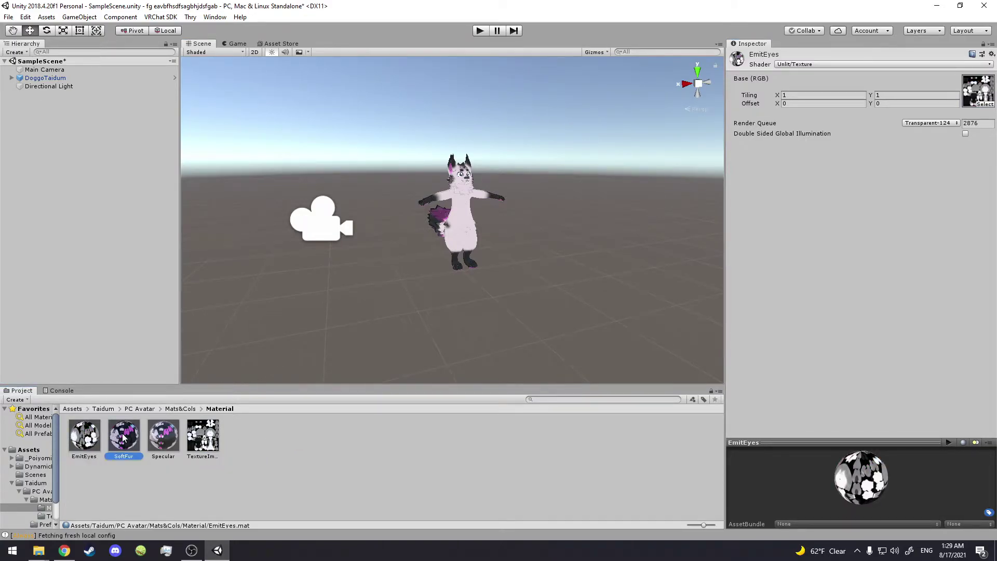
left_click(153, 438)
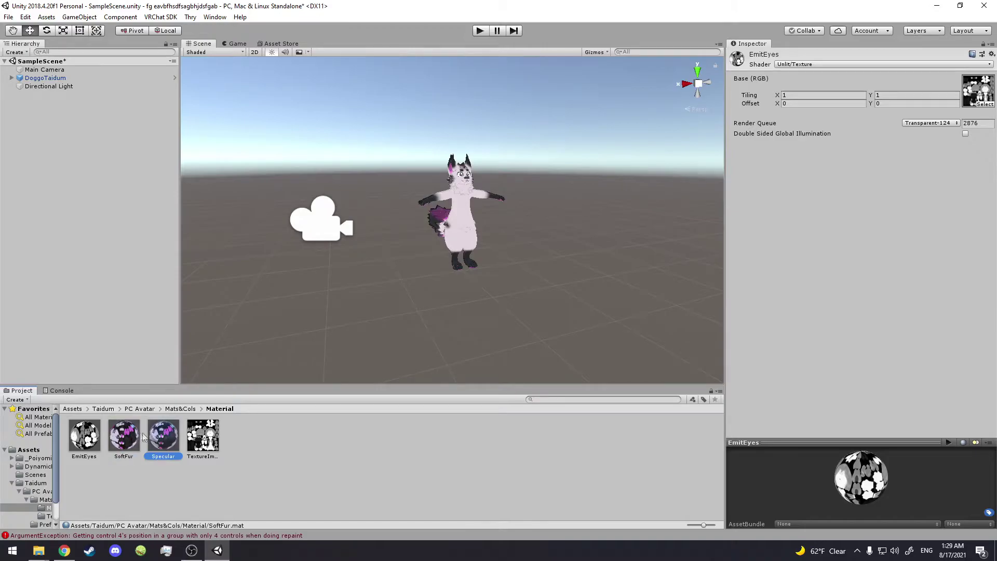
left_click_drag(217, 442, 759, 134)
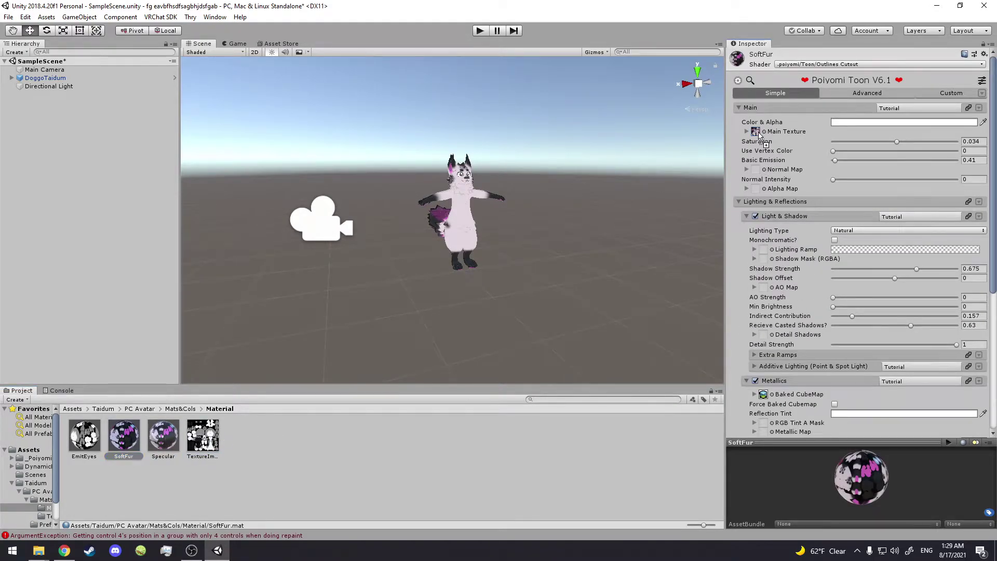
left_click(162, 441)
left_click_drag(205, 439, 756, 132)
Step: Move the Main Camera in front of the avatar so that it faces the avatar's front, and deselect it
left_click_drag(601, 204, 493, 211, "alt")
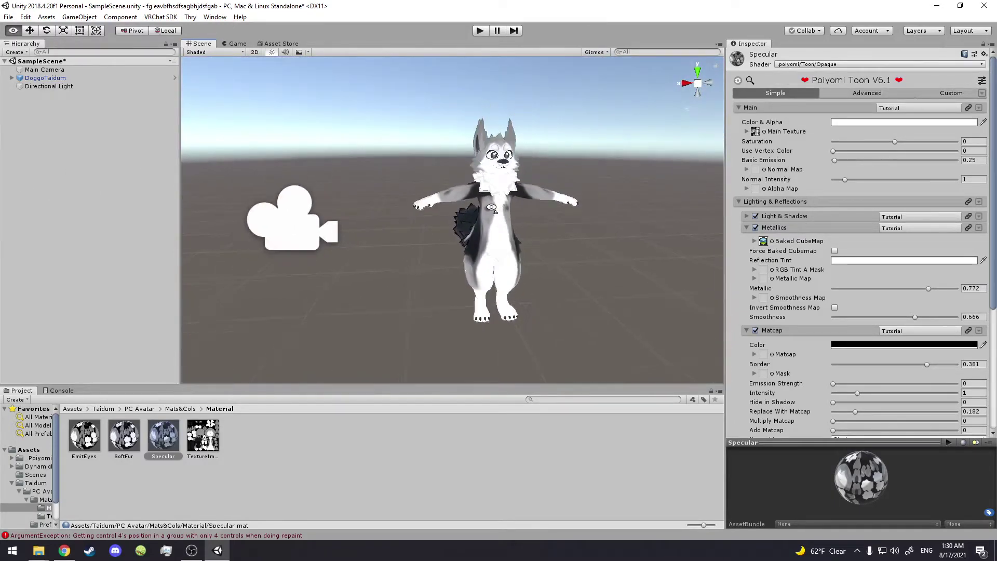
left_click(291, 238)
left_click_drag(290, 237, 722, 226)
key("e")
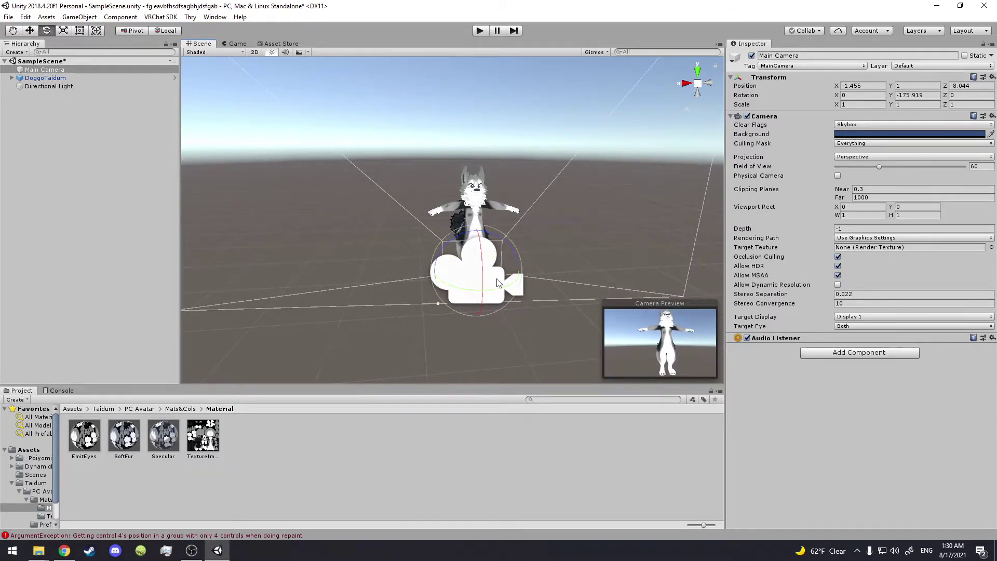
key("w")
left_click_drag(488, 243, 391, 329)
left_click(392, 329)
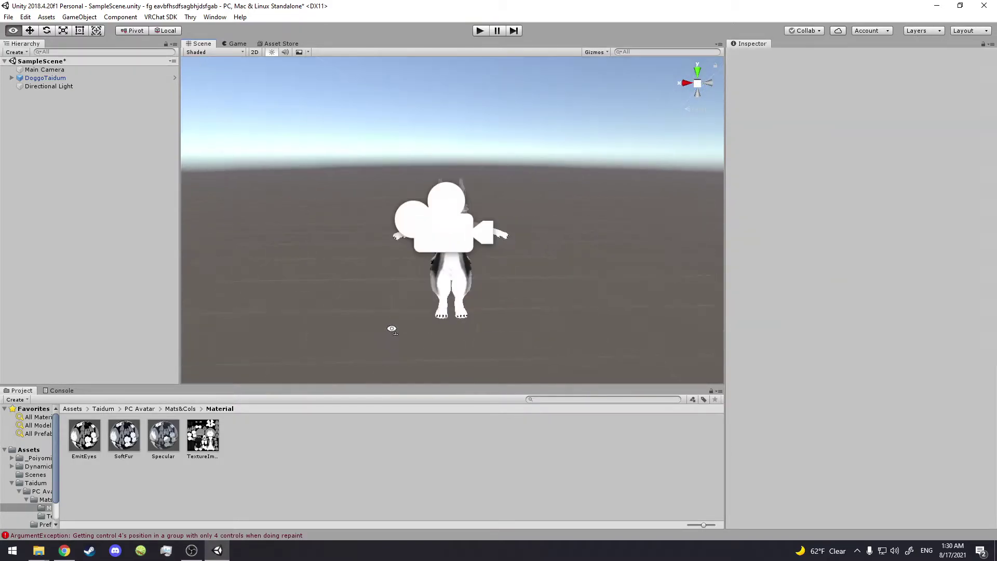
Step: Open the VRChat SDK control panel and sign in with the account username and password
left_click(150, 17)
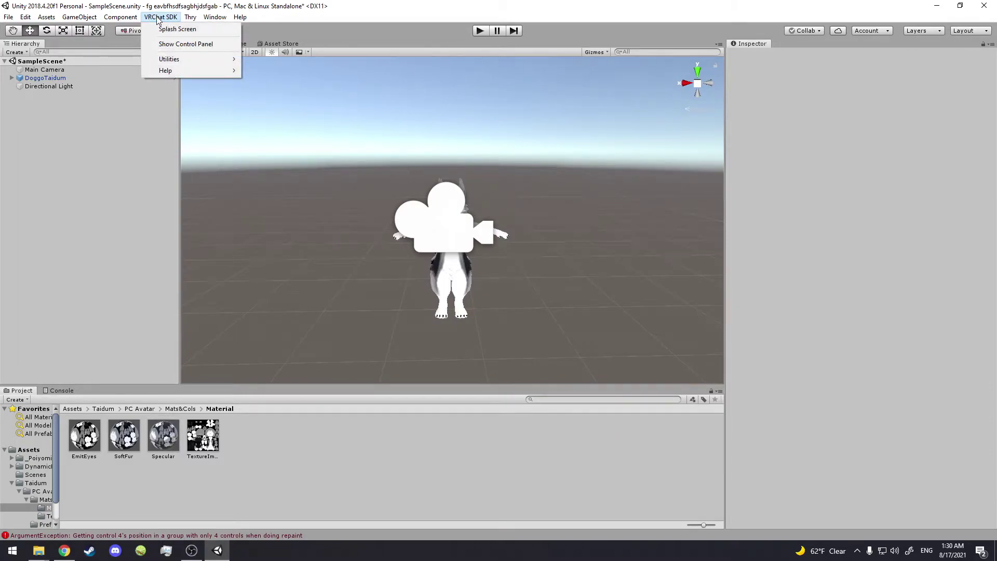
left_click(166, 42)
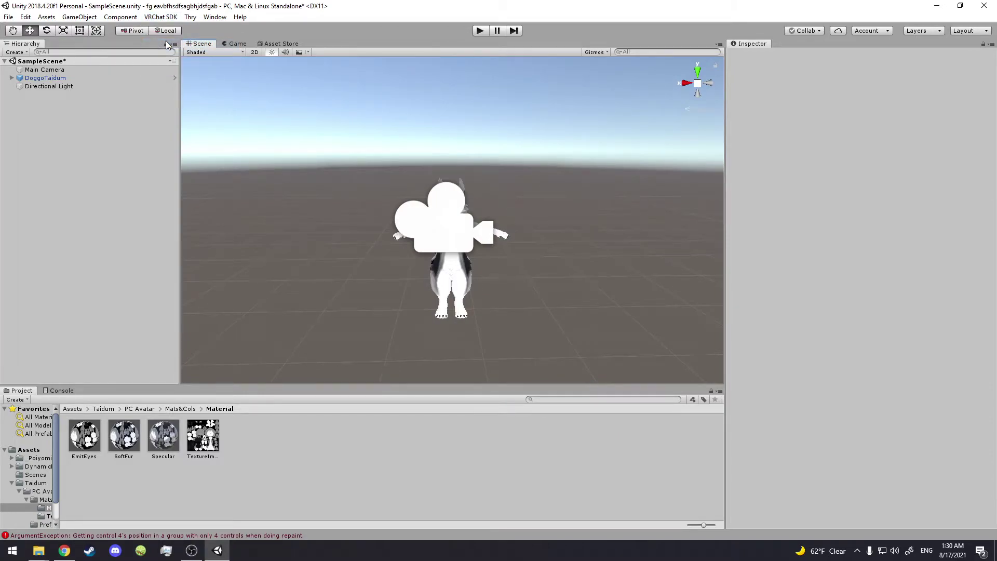
left_click(584, 210)
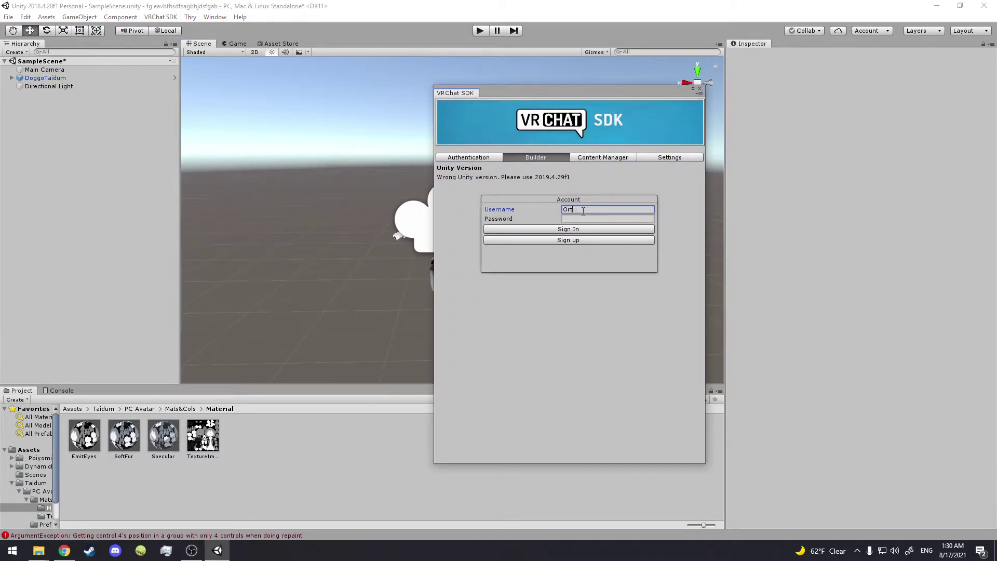
left_click(579, 218)
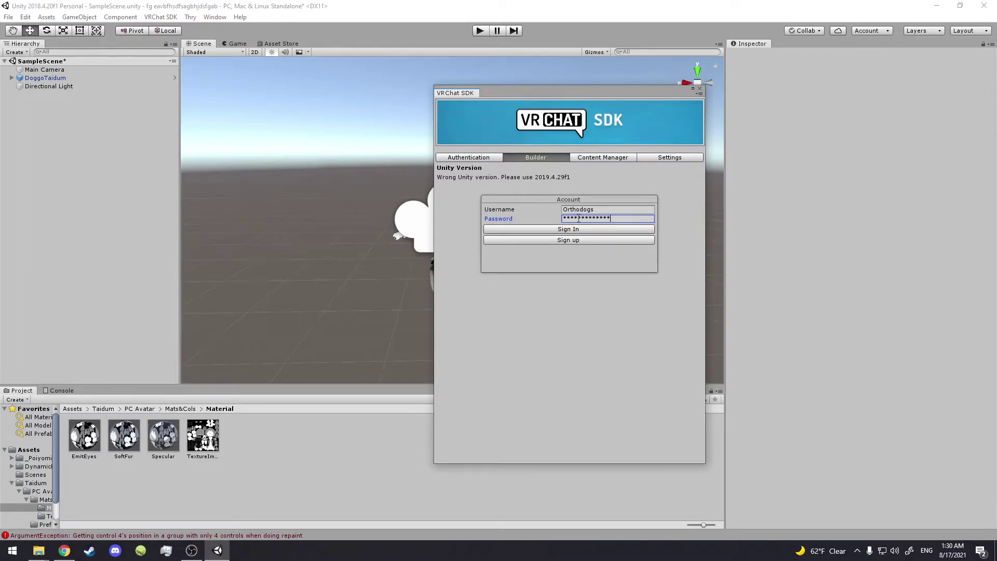
left_click(558, 229)
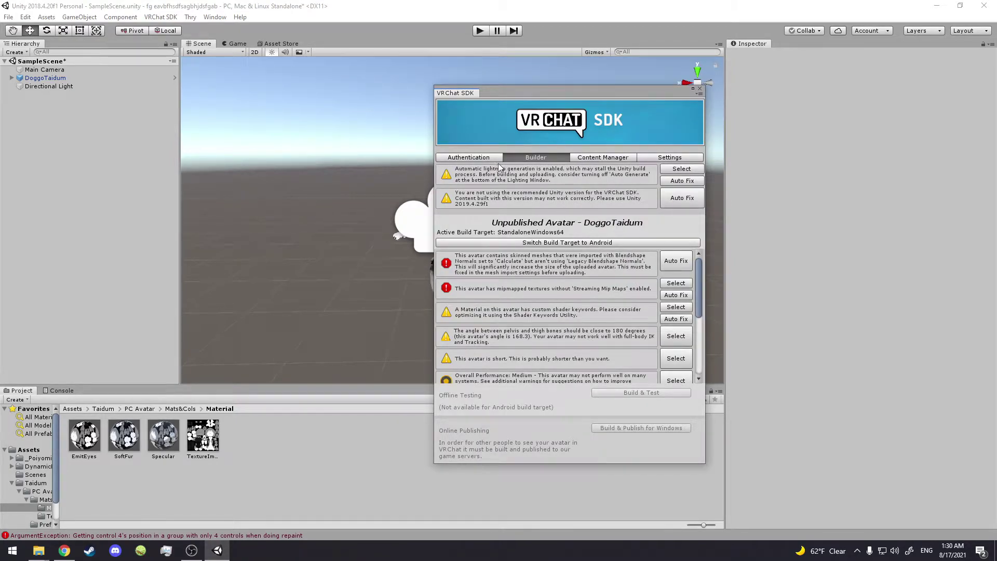
Step: Check the signed-in account's avatar publishing status under Authentication and return to the Builder
left_click(585, 158)
left_click(483, 158)
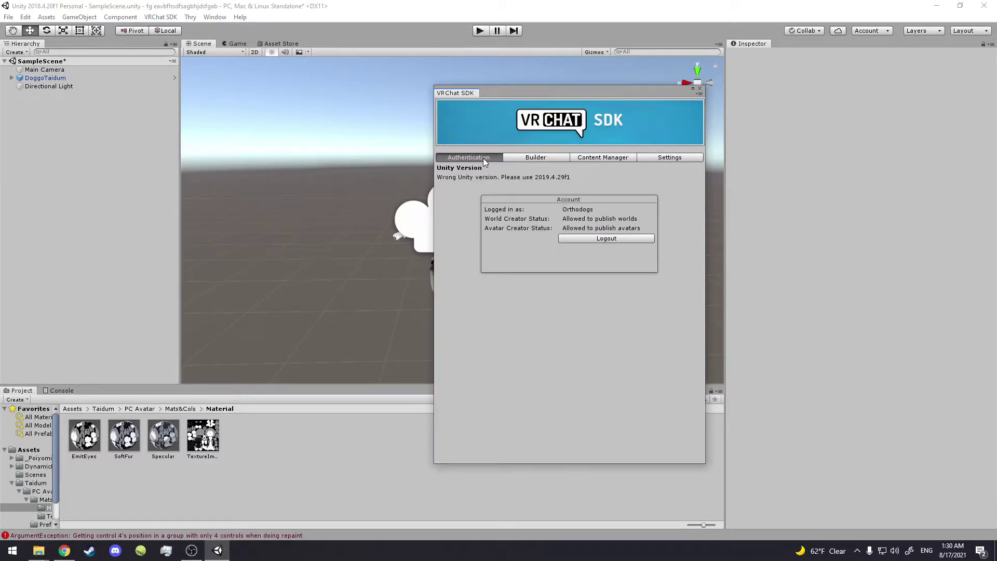
left_click(532, 159)
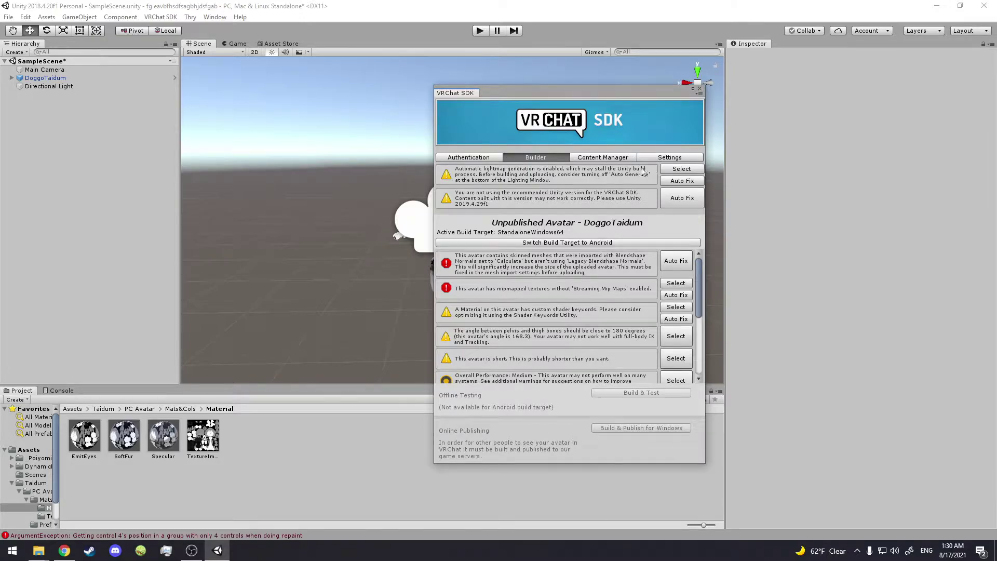
Step: Auto-fix the DoggoTaidum build issues for automatic lightmap generation, streaming mip maps and blendshape normals
left_click(673, 182)
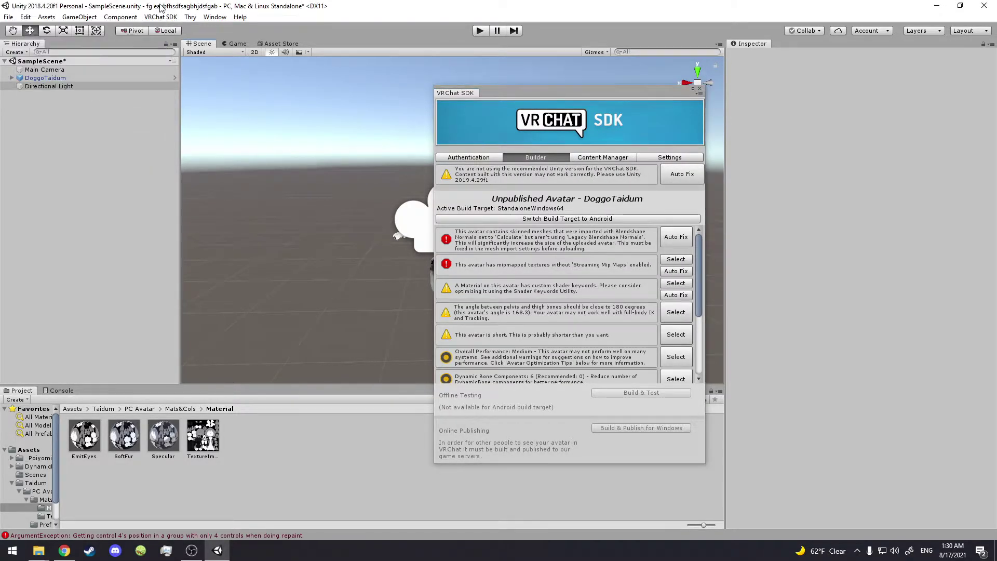
left_click(670, 272)
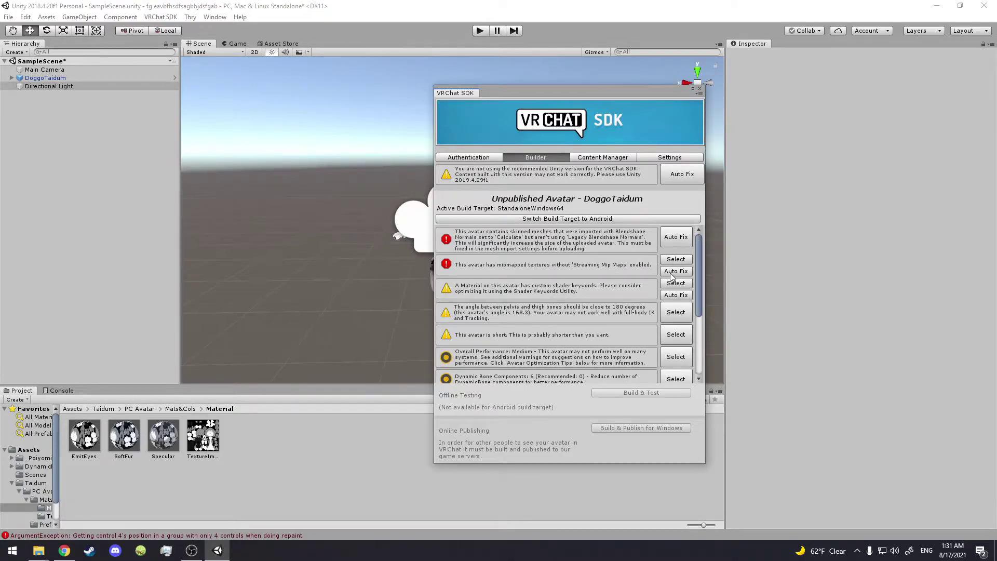
left_click(675, 268)
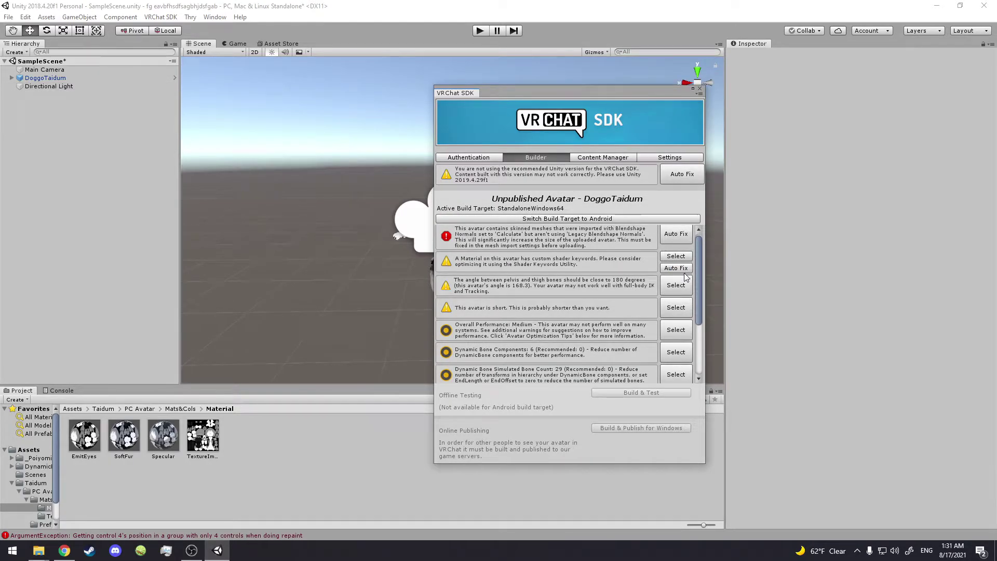
left_click(676, 235)
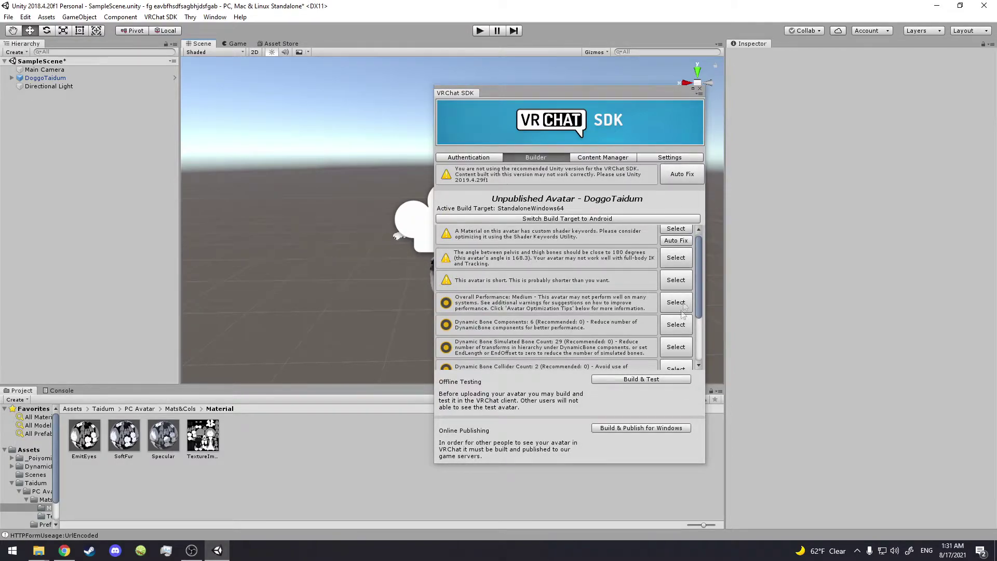
Step: Build and publish the DoggoTaidum avatar for Windows from the SDK Builder
left_click_drag(507, 93, 497, 79)
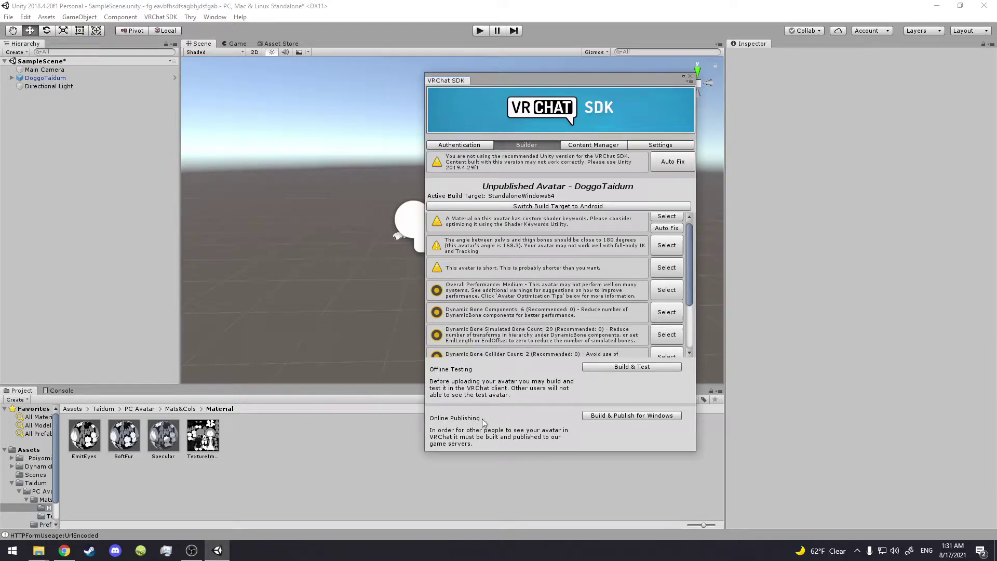
left_click(628, 417)
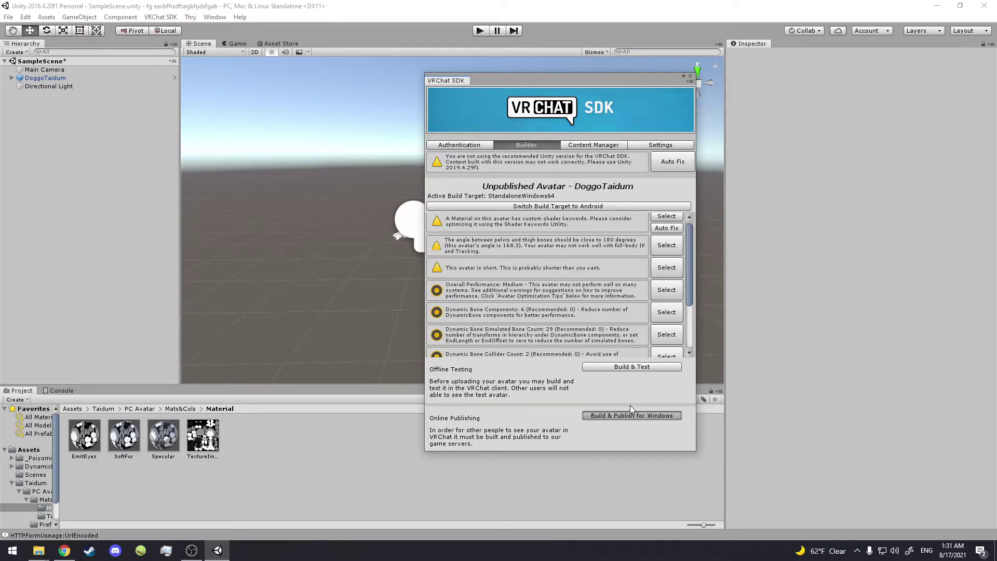
left_click(613, 415)
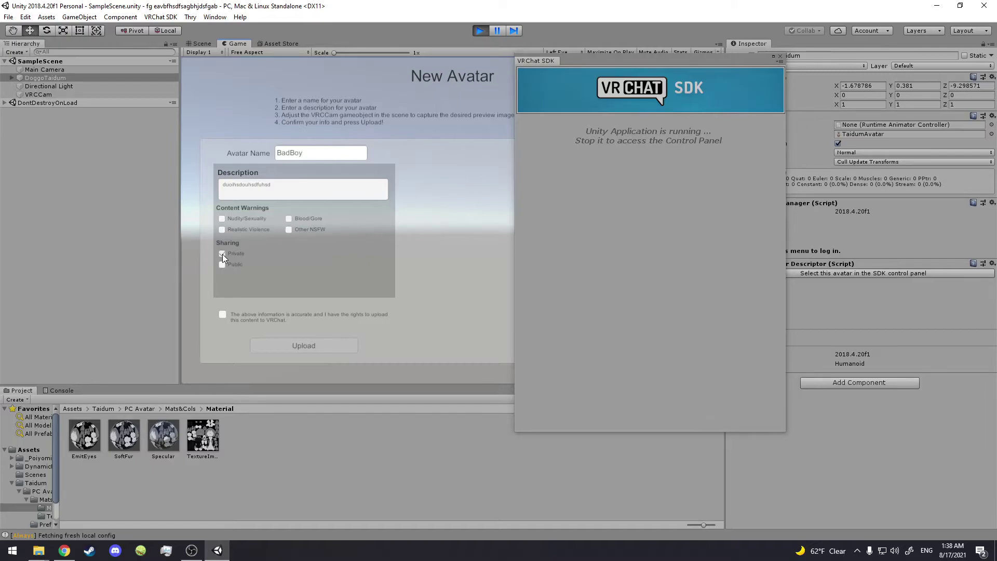
Step: Confirm the rights to the content, upload the BadBoy avatar with private sharing, and dismiss the completion message
left_click(222, 314)
left_click(291, 345)
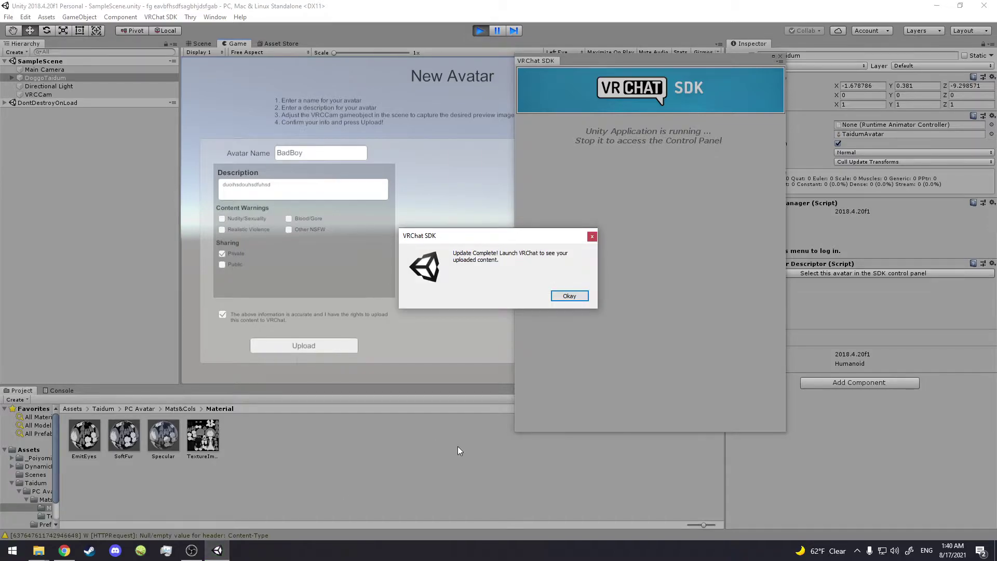
left_click(567, 297)
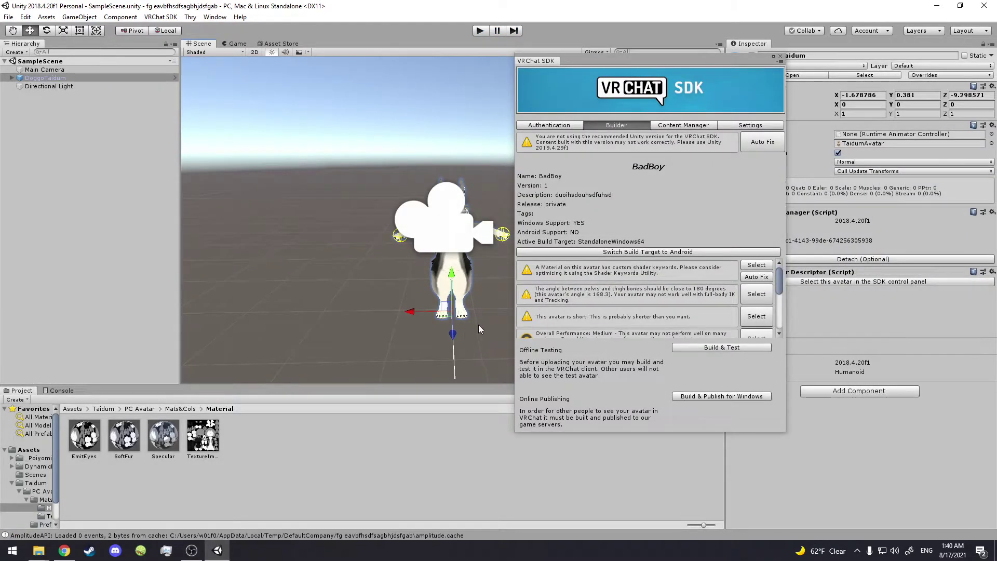
Step: Close the VRChat SDK control panel and view the textured avatar from the side with its tail visible
left_click(480, 325)
left_click_drag(480, 325, 770, 60, "alt")
left_click(781, 57)
left_click_drag(519, 99, 209, 106, "alt")
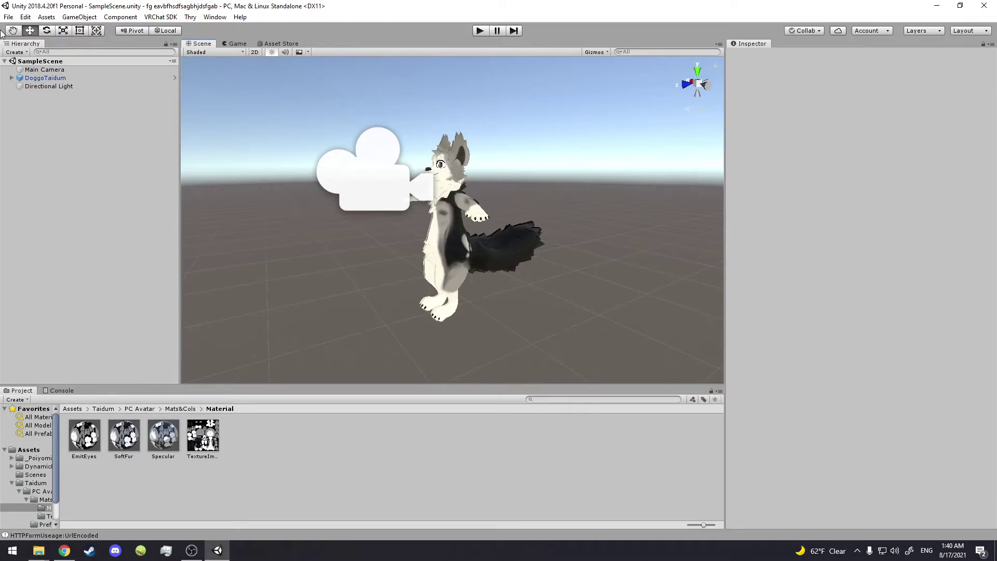
Step: Create a new 3D project named New Unity Project (2) in the Documents folder
left_click(8, 16)
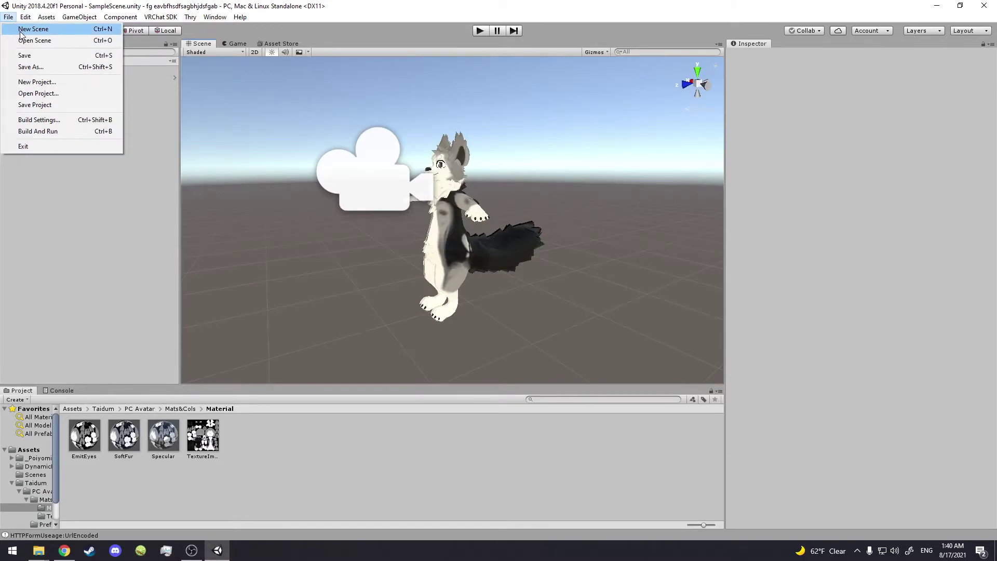
left_click(24, 83)
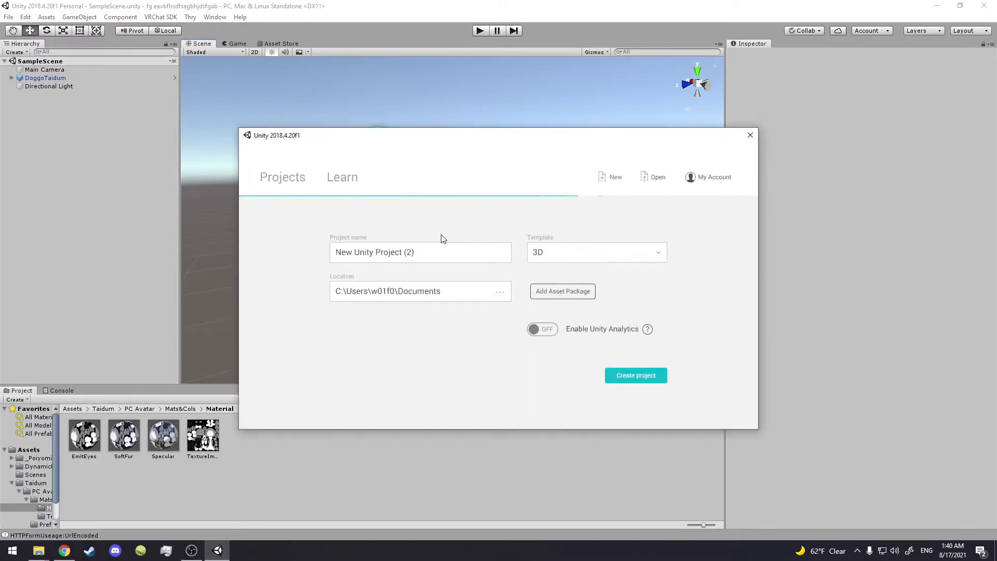
left_click(630, 376)
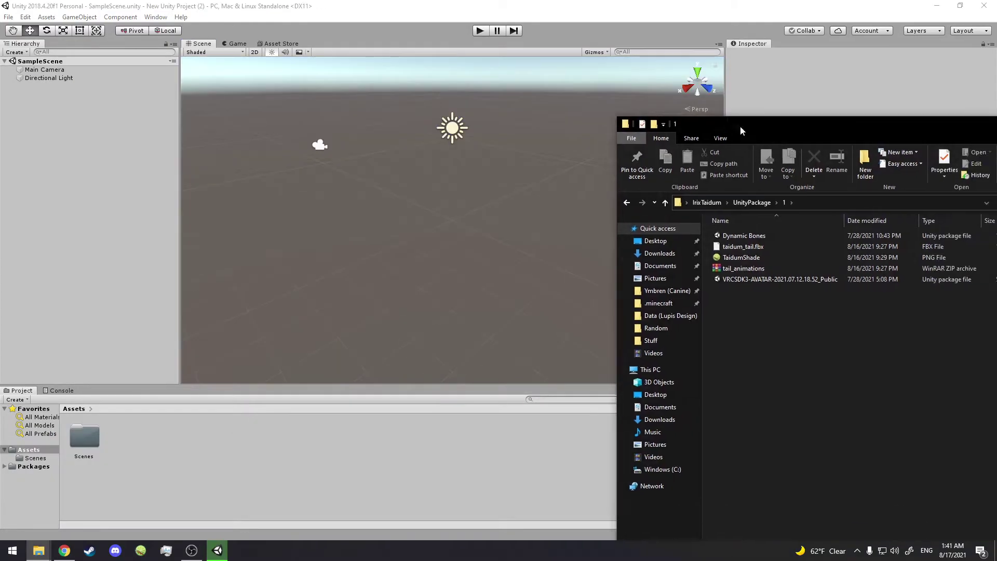
Step: Import the Dynamic Bones package from UnityPackage folder 1 and all assets of the IrixTaidumQuest package into the new project
left_click_drag(740, 126, 675, 108)
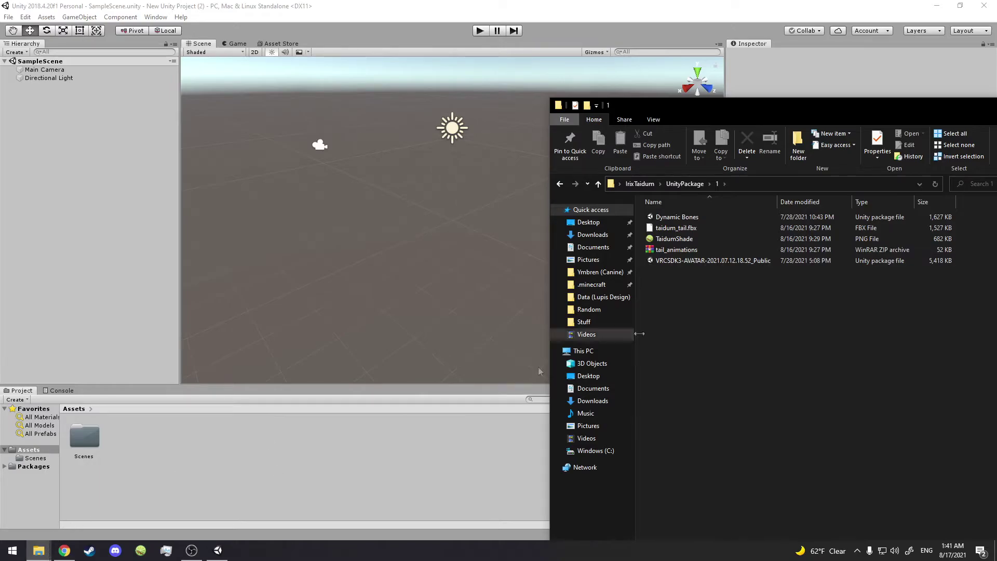
key("alt+Up")
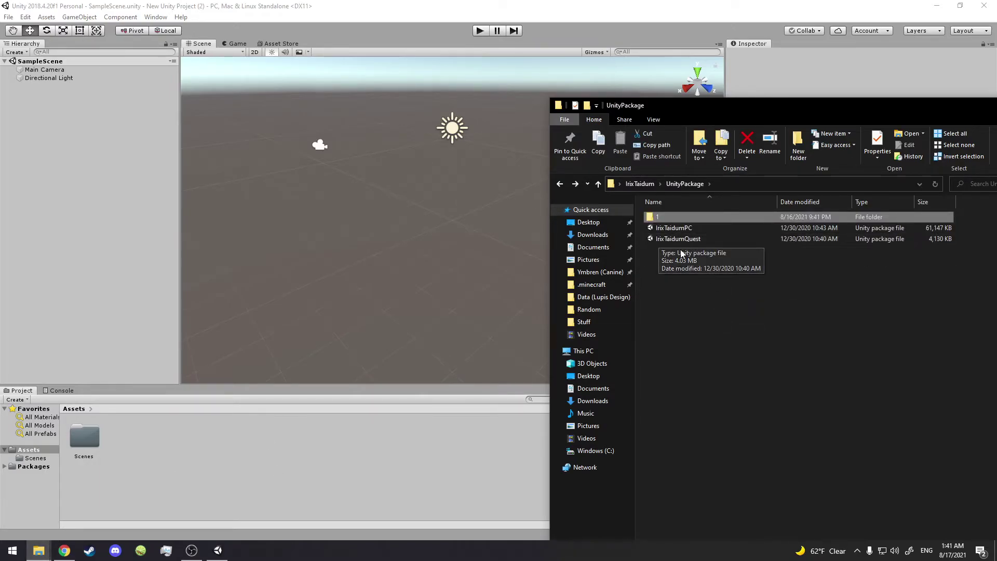
key("Return")
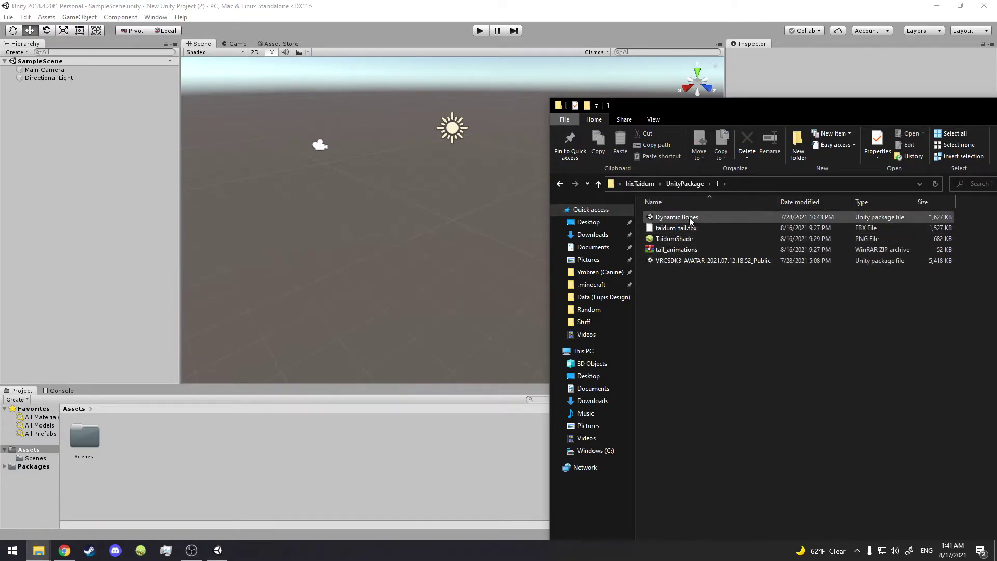
left_click_drag(696, 221, 275, 450)
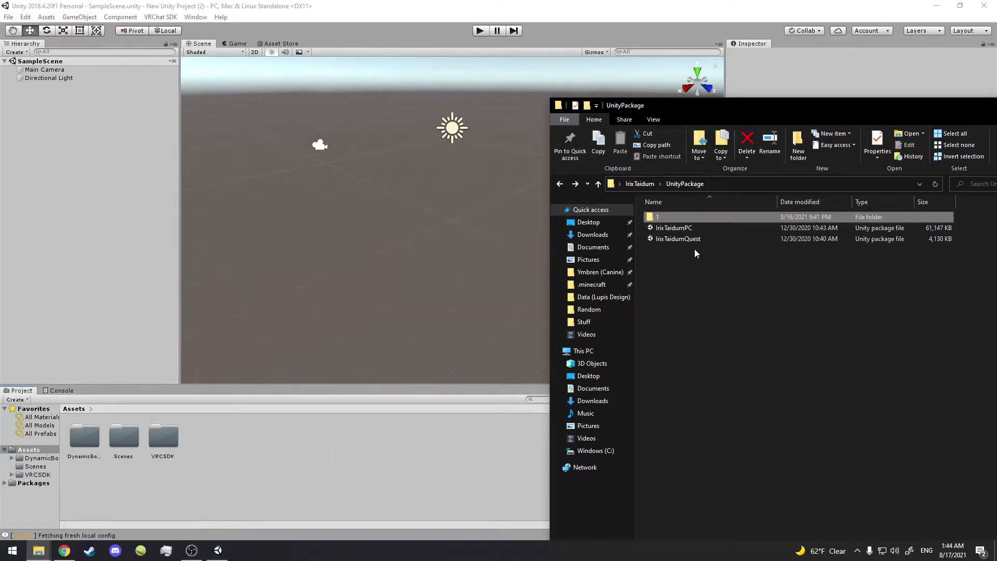
left_click_drag(695, 243, 250, 455)
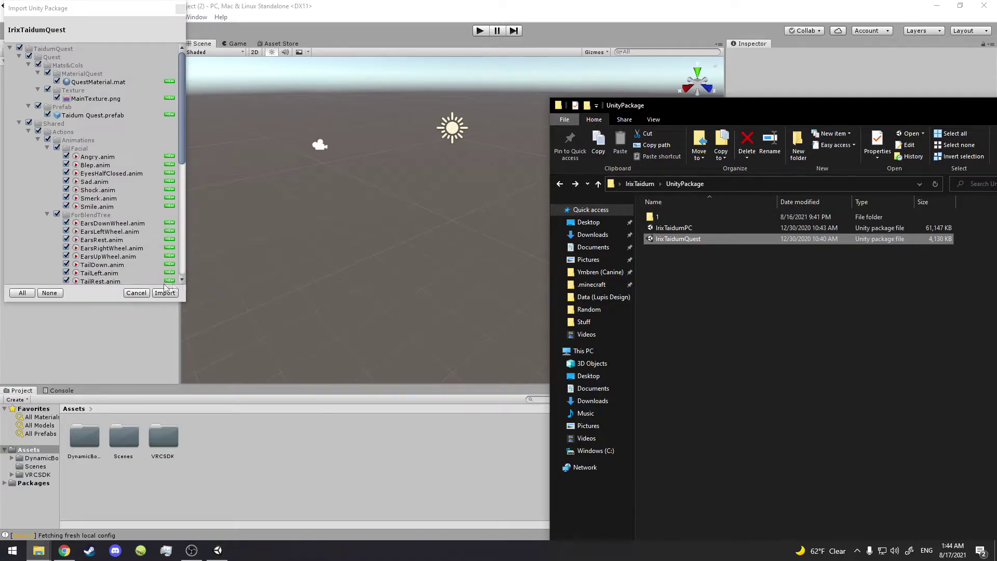
left_click(164, 293)
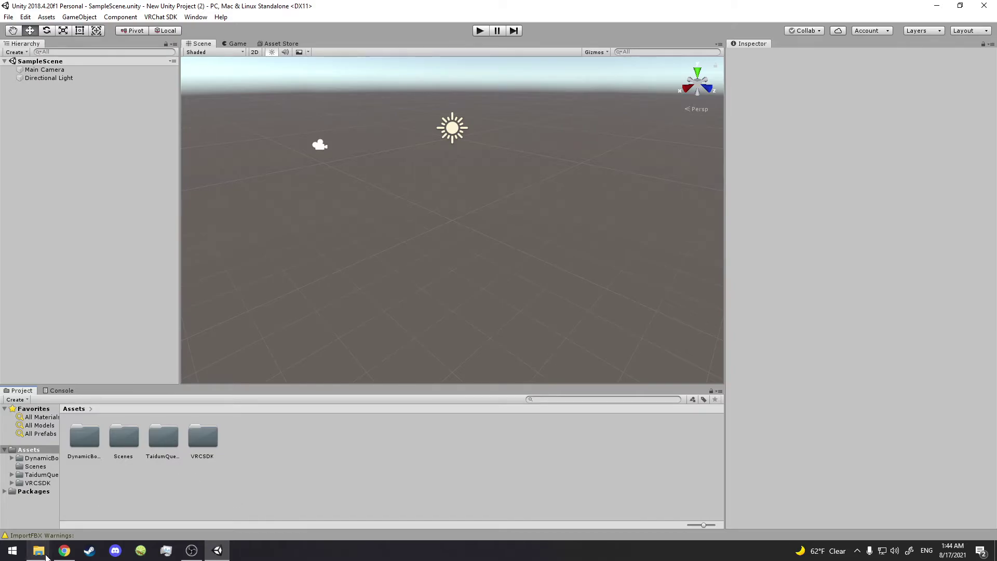
Step: Minimize the Unity window and move the ModdedTailTaidumquest package to the middle of the desktop
mouse_move(39, 551)
mouse_move(102, 517)
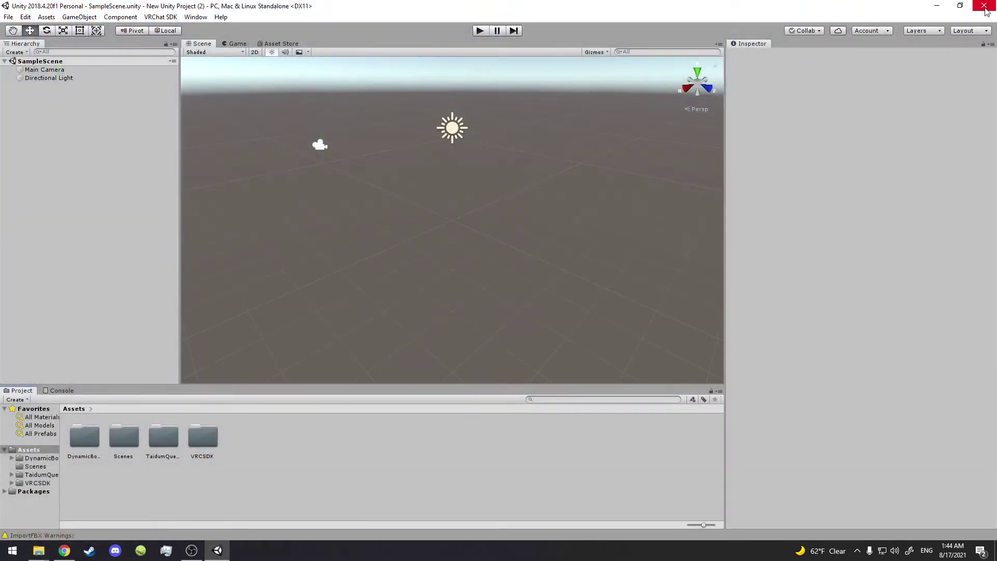
left_click(940, 7)
left_click_drag(21, 502, 422, 247)
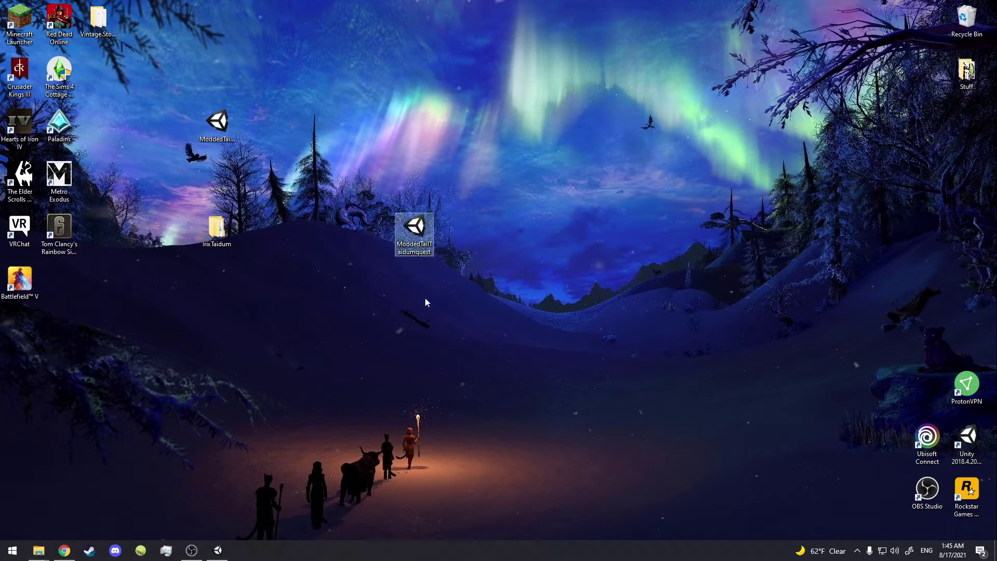
Step: Import all assets of the ModdedTailTaidumquest package and place the DoggoTaidumquest Variant prefab in the scene
left_click_drag(414, 232, 279, 450)
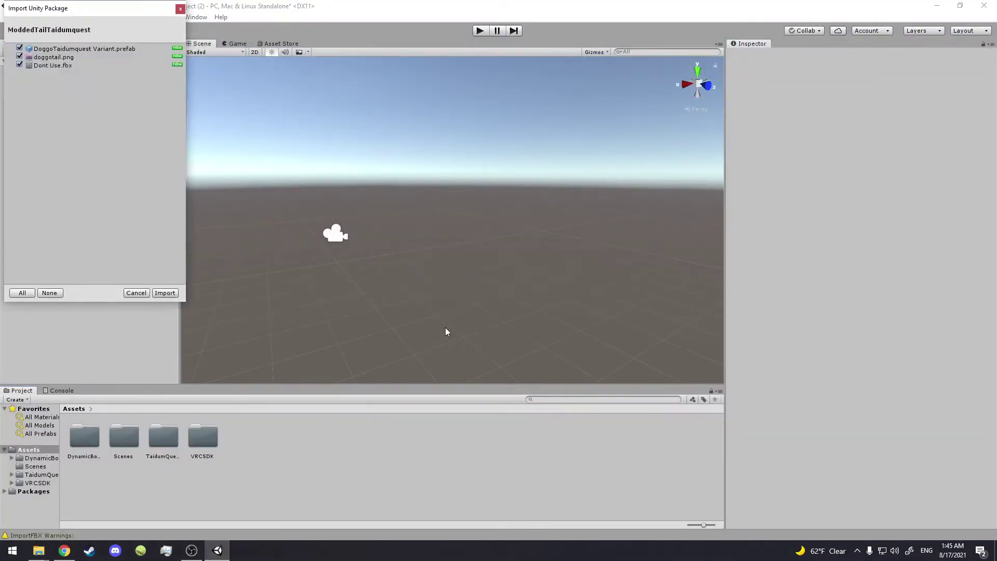
left_click(164, 293)
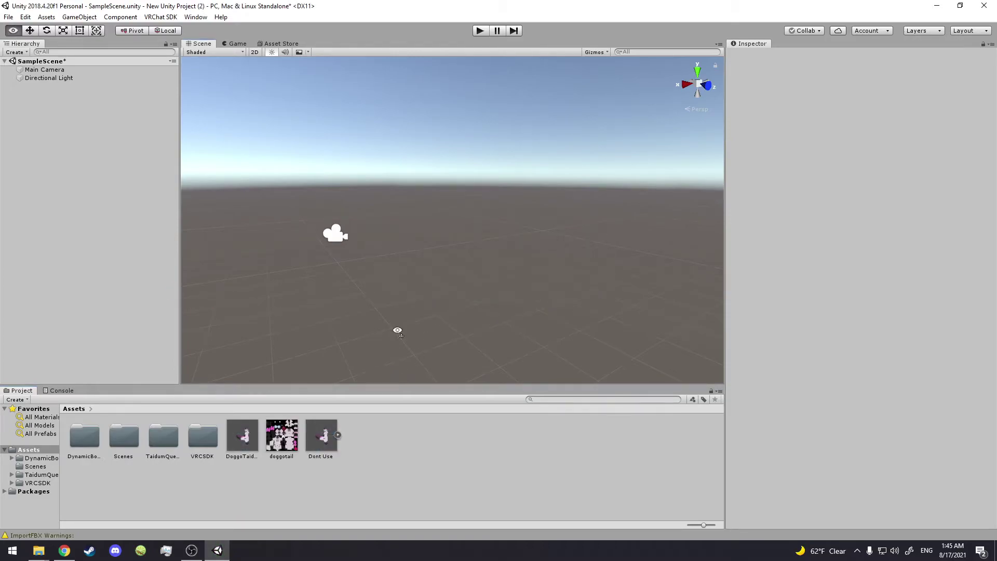
left_click_drag(244, 434, 504, 281)
scroll(470, 317, "up", 3)
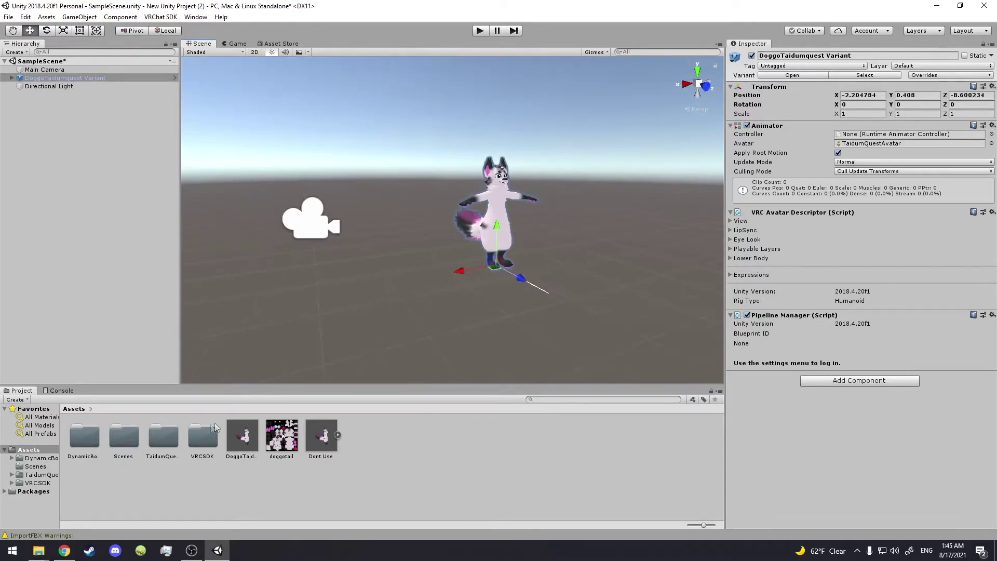
Step: Add the TextureImage222 image from the Stuff folder to the project's TaidumQuest/Quest/Mats&Cols/MaterialQuest folder
double_click(155, 444)
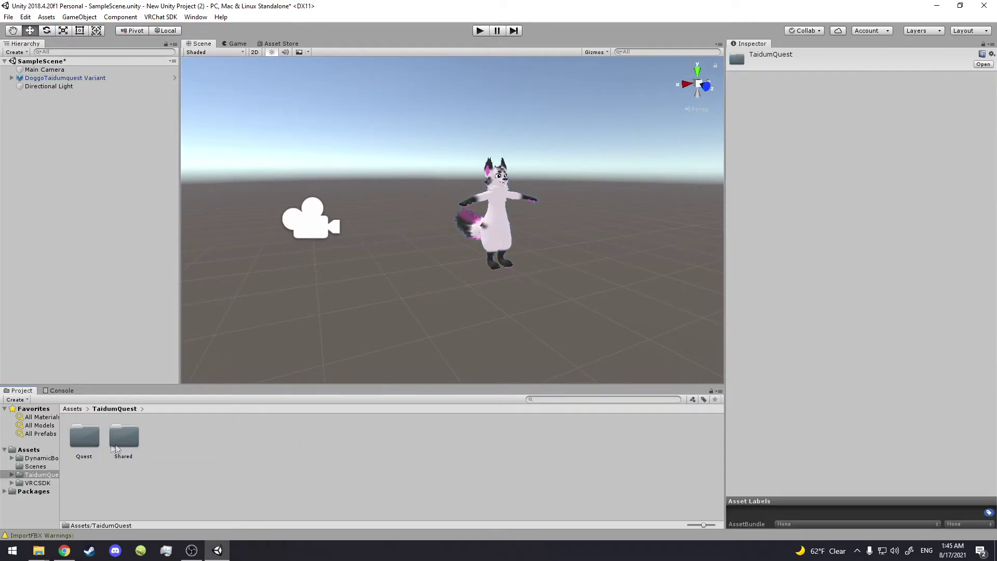
left_click(92, 444)
double_click(91, 443)
left_click(89, 441)
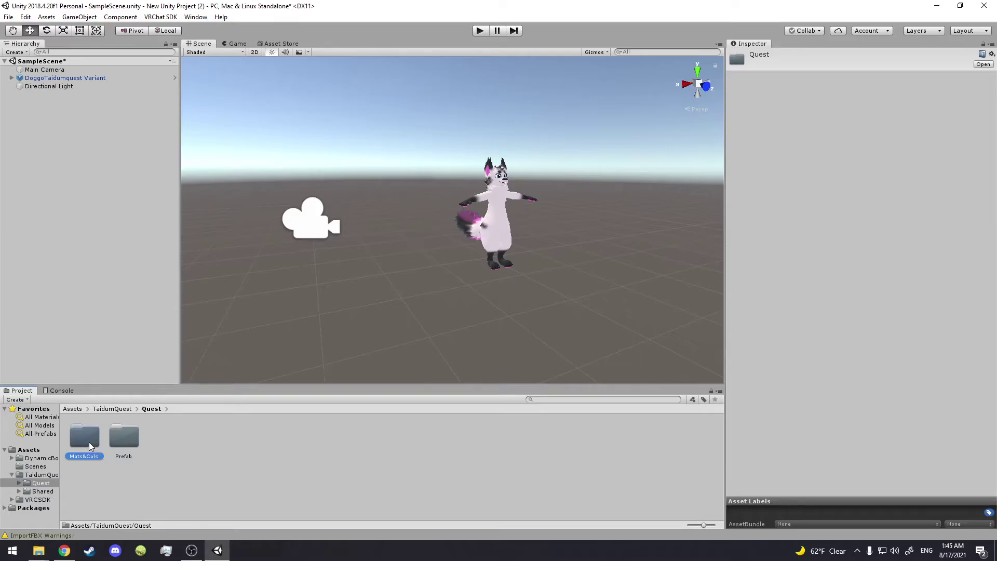
double_click(88, 442)
double_click(87, 439)
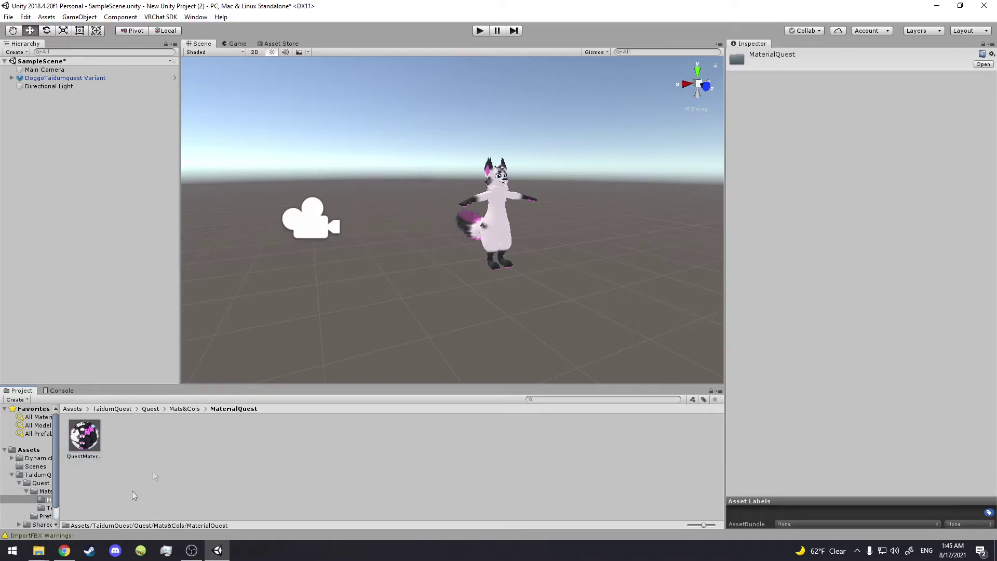
mouse_move(41, 555)
left_click(64, 516)
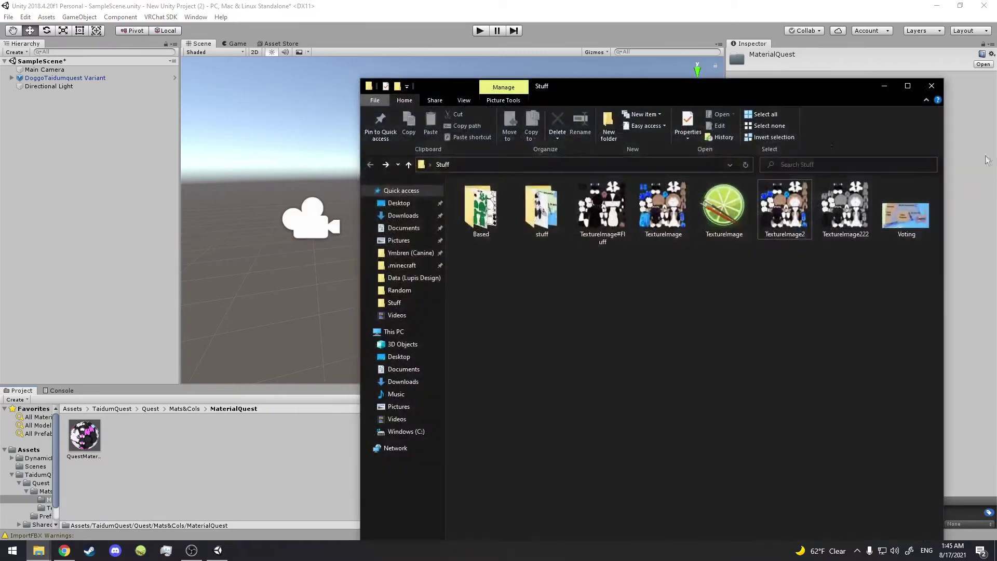
left_click_drag(846, 208, 201, 443)
left_click(201, 443)
Step: Assign the imported texture to both the Albedo and Emission maps of QuestMaterial
left_click(85, 436)
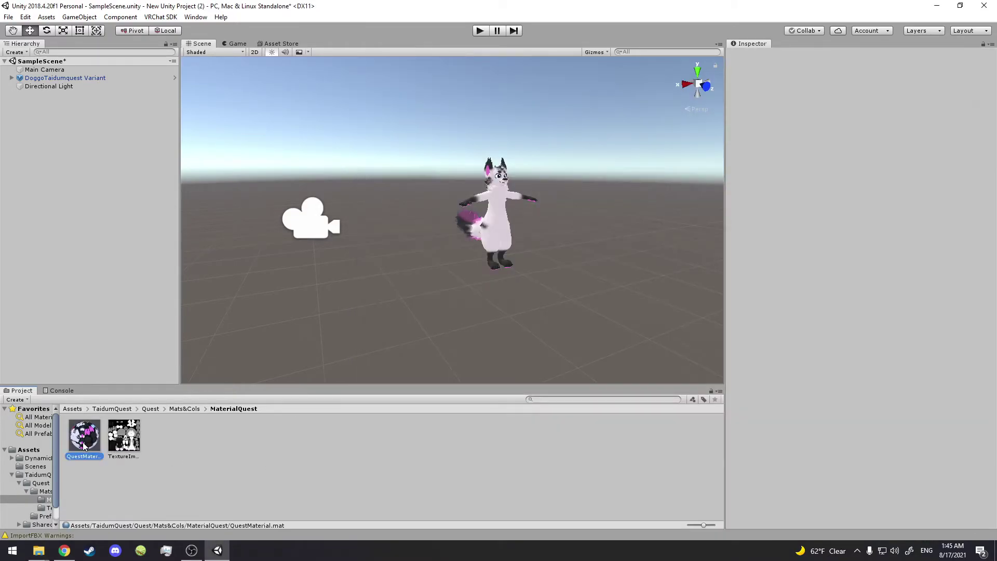
left_click_drag(994, 88, 975, 106)
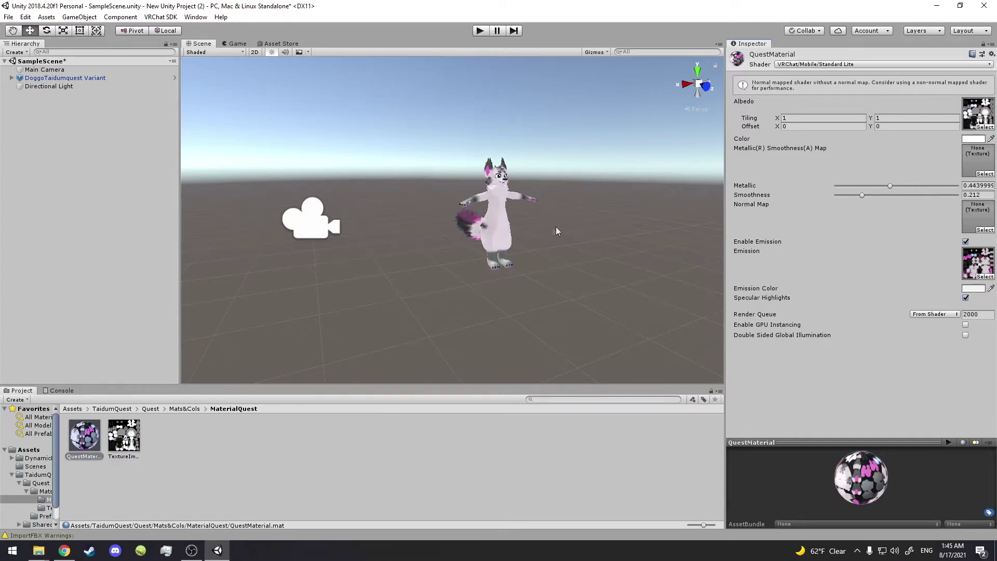
key("w")
right_click_drag(540, 237, 490, 213)
key("s")
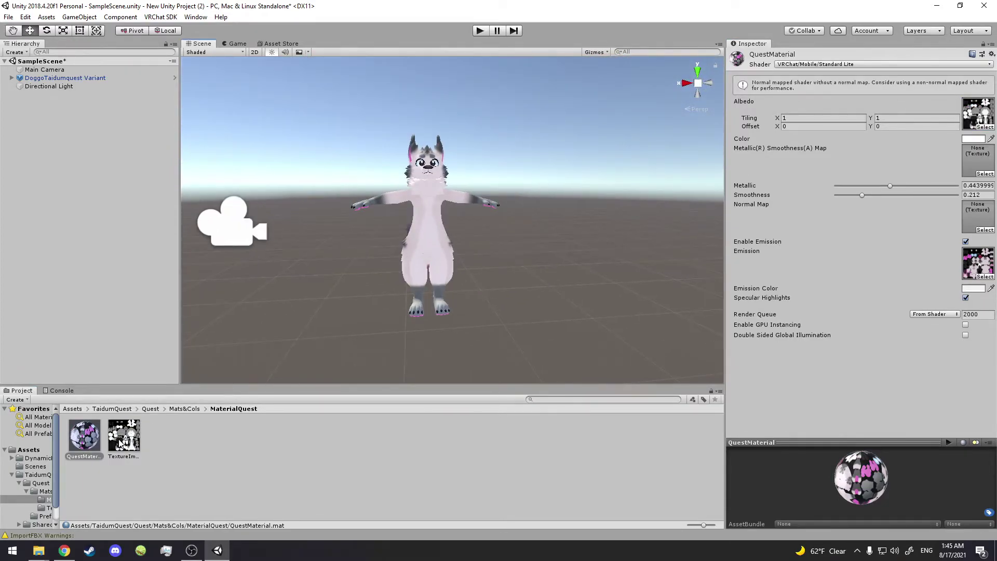
left_click_drag(124, 436, 989, 262)
right_click_drag(496, 268, 364, 241)
Step: Place the Main Camera in front of the avatar's head, rotated about -177 degrees around Y and raised to a height of about 1.56
left_click(352, 238)
left_click_drag(347, 241, 546, 290)
key("e")
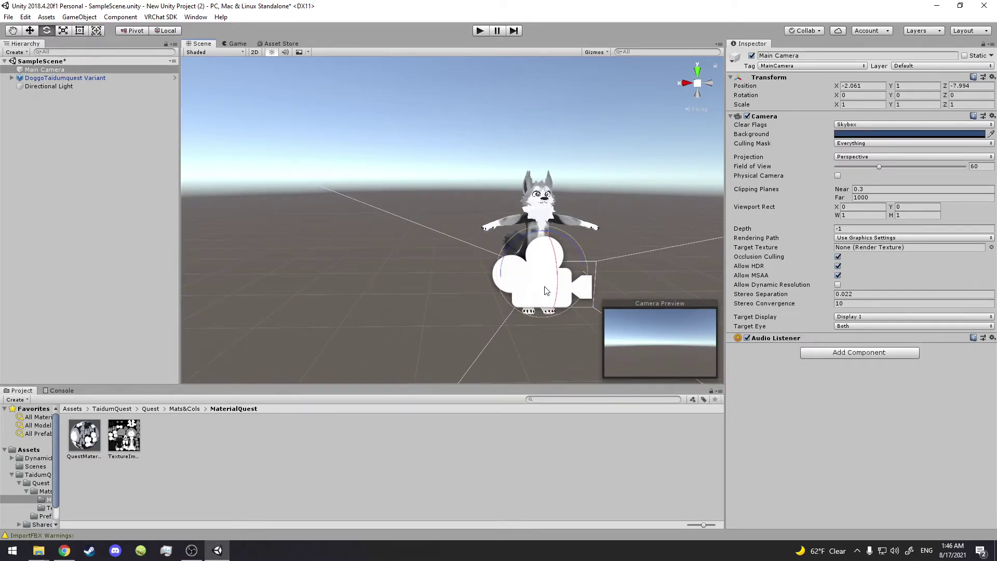
left_click_drag(538, 289, 800, 256)
key("w")
left_click_drag(546, 246, 546, 199)
left_click_drag(666, 196, 456, 233, "alt")
left_click(611, 194)
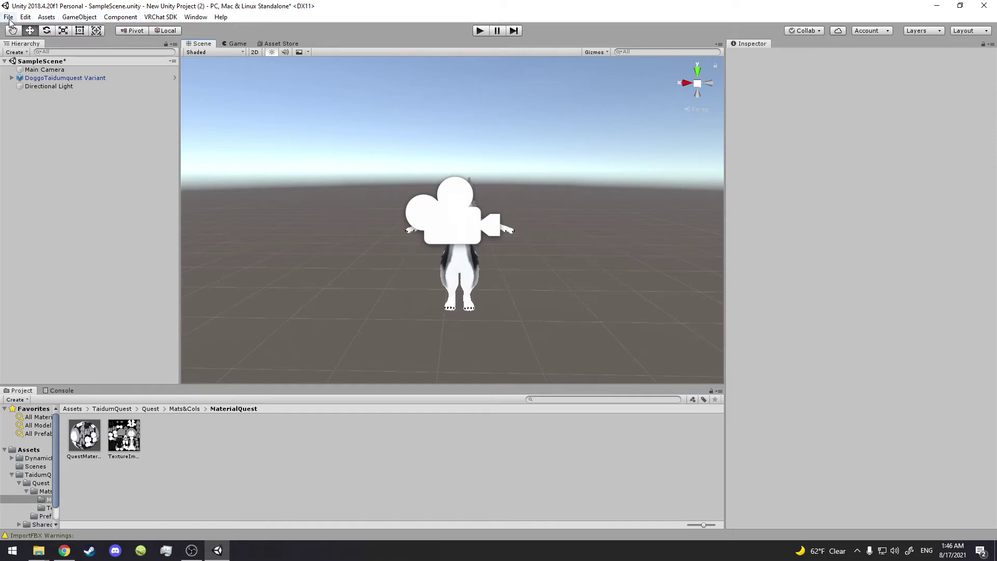
left_click_drag(332, 280, 269, 305, "alt")
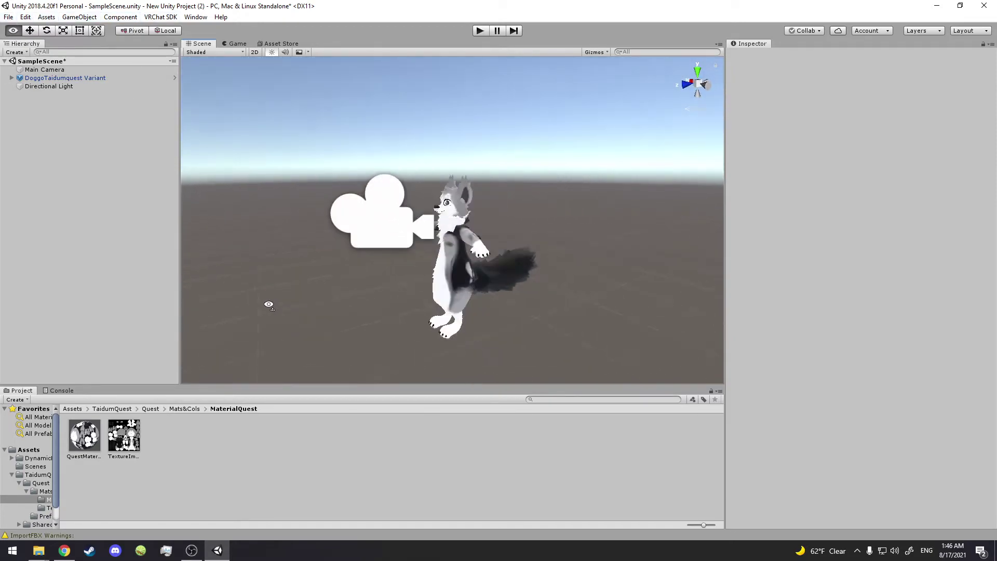
Step: Switch the project's build platform to Android and close the build settings
left_click(110, 409)
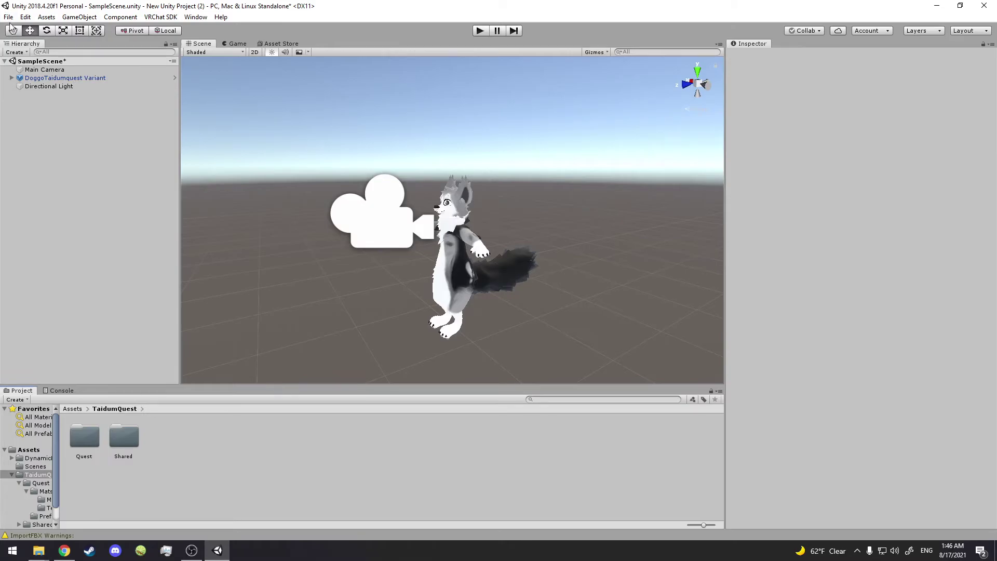
left_click(9, 16)
mouse_move(48, 18)
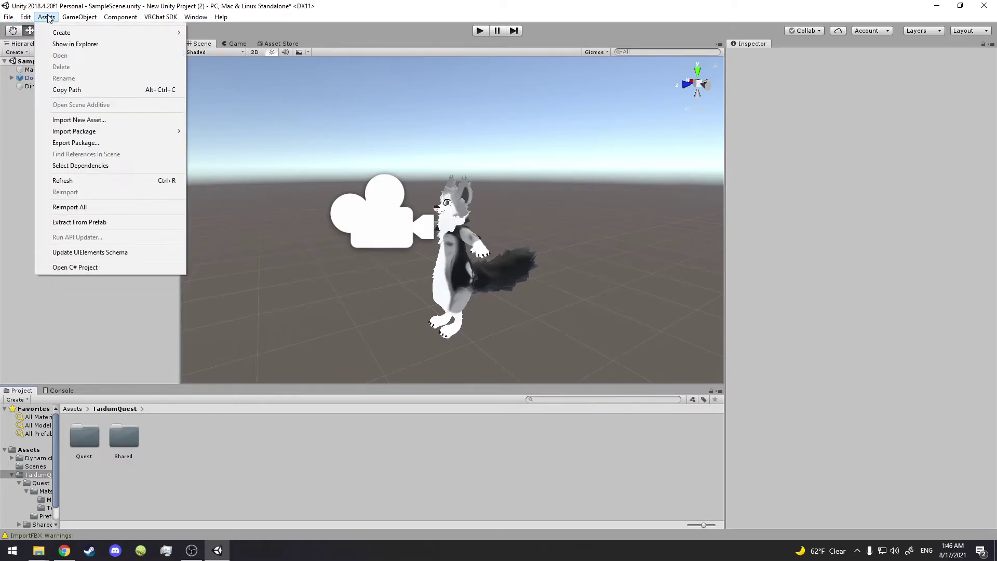
mouse_move(9, 18)
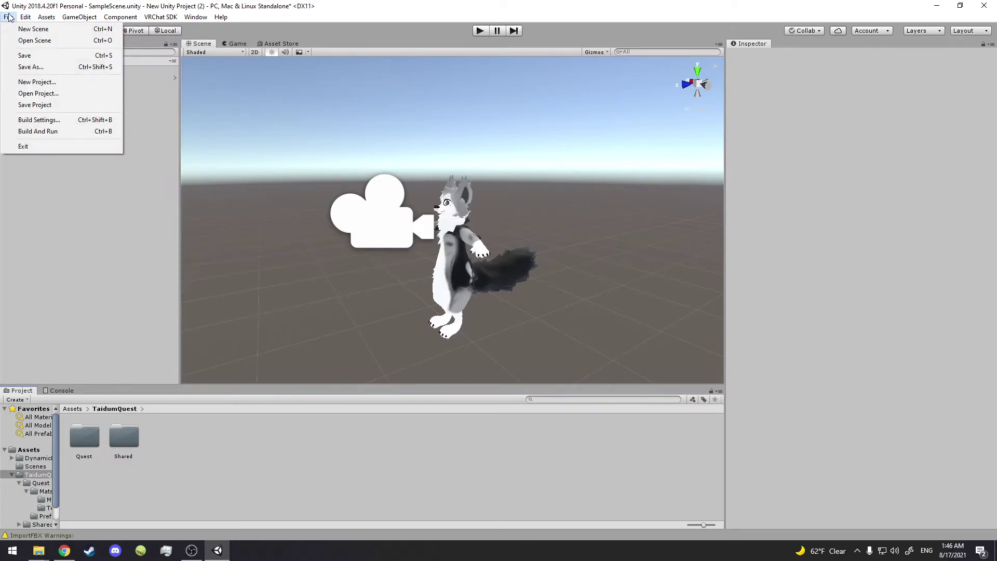
left_click(41, 122)
left_click(136, 227)
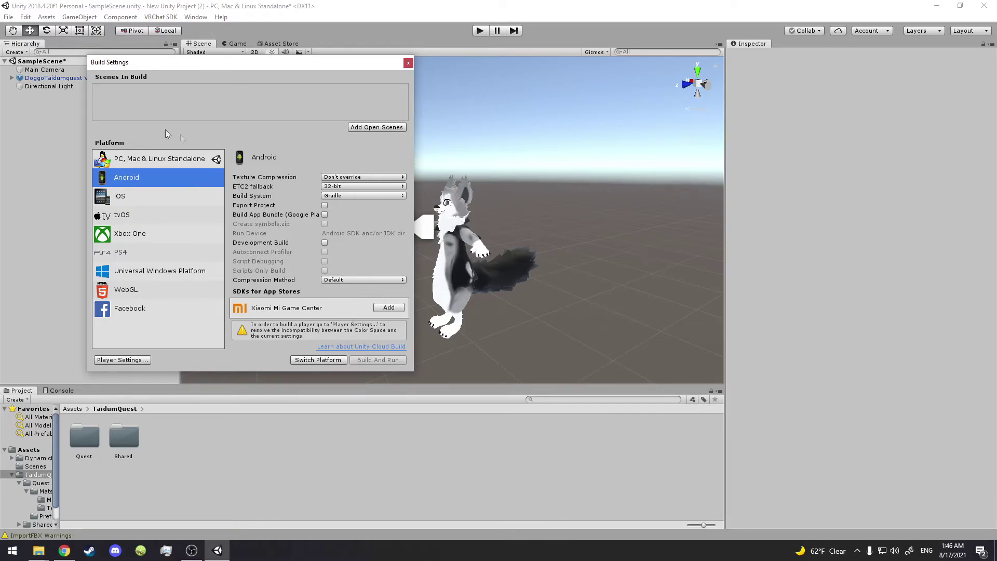
left_click(314, 360)
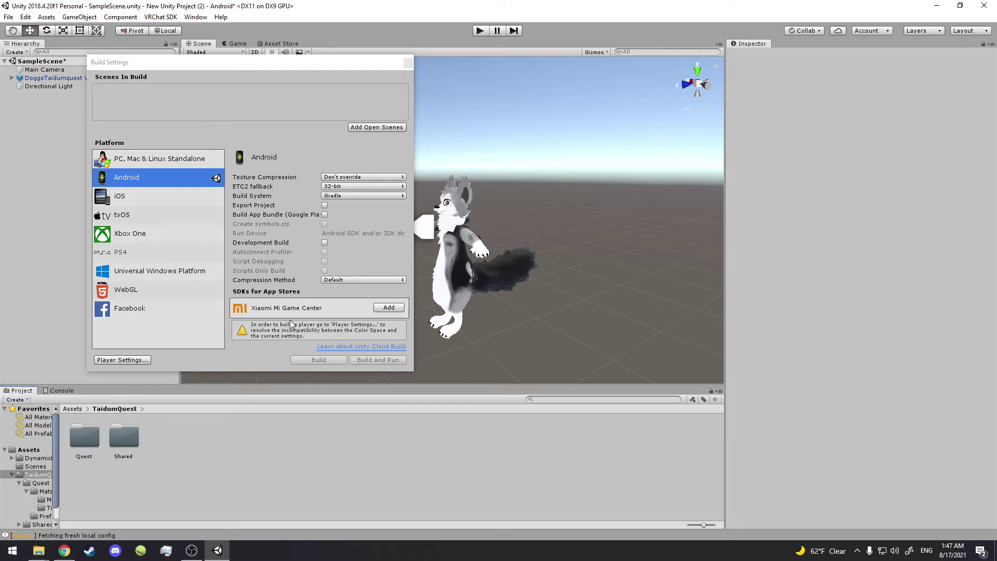
left_click(407, 63)
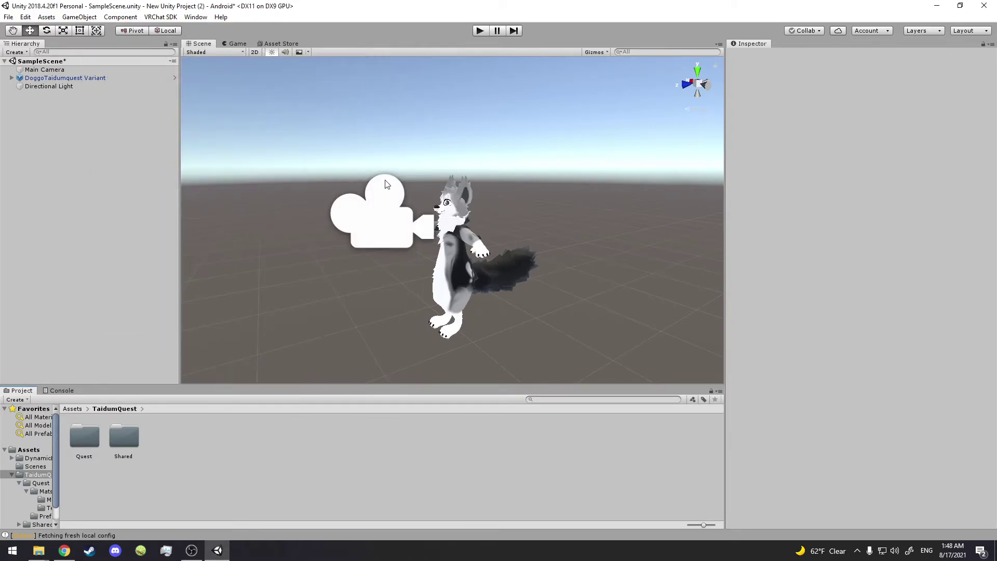
Step: Open the VRChat SDK control panel and sign in with the account username and password
left_click(383, 213)
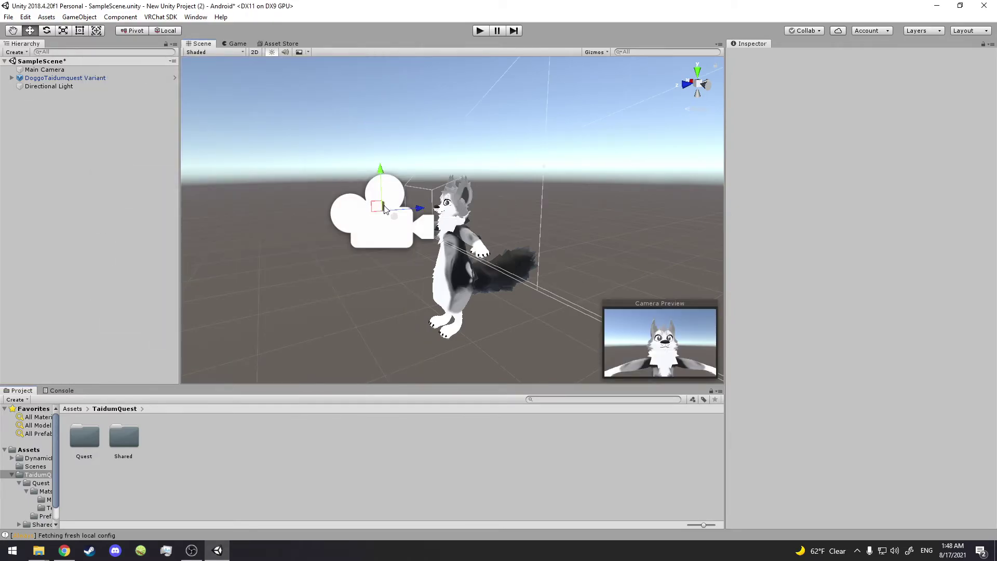
left_click(160, 17)
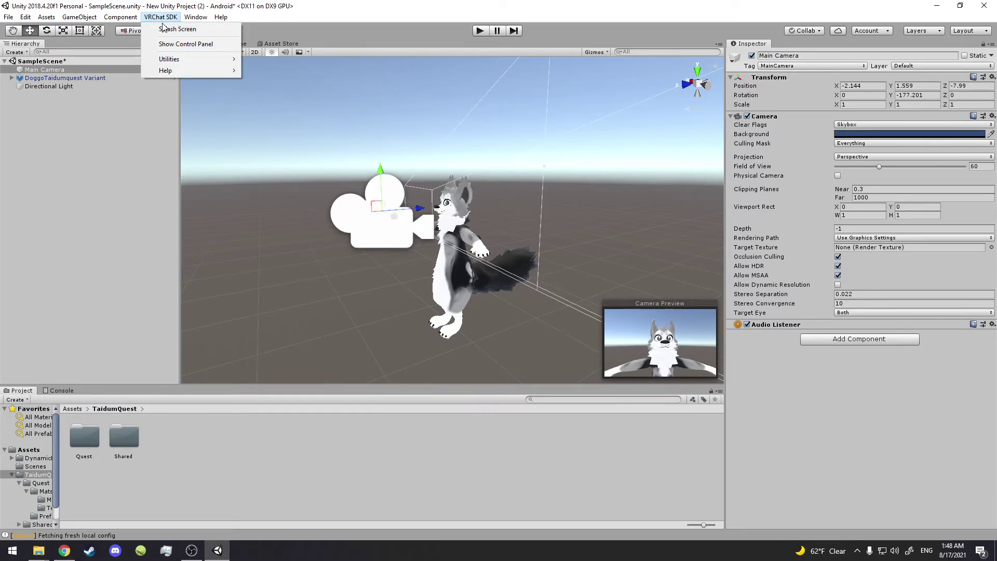
left_click(168, 44)
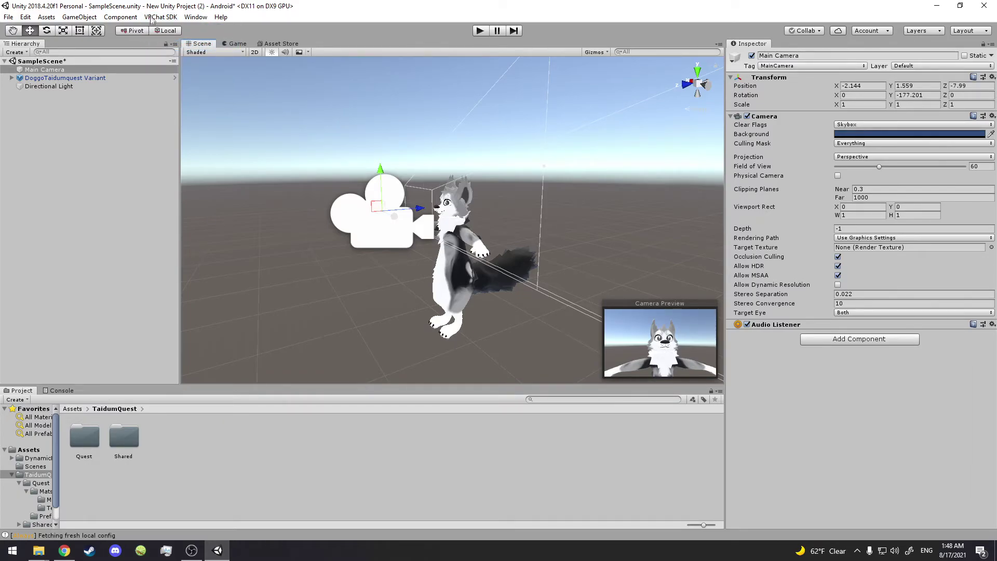
left_click(679, 179)
type("Orthod")
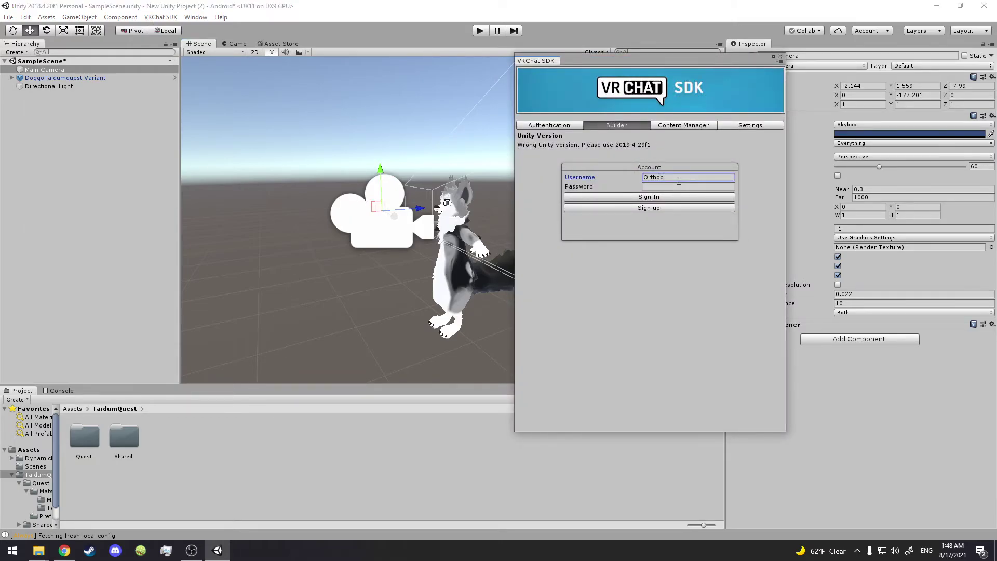
type("ogs")
left_click(673, 187)
type("********")
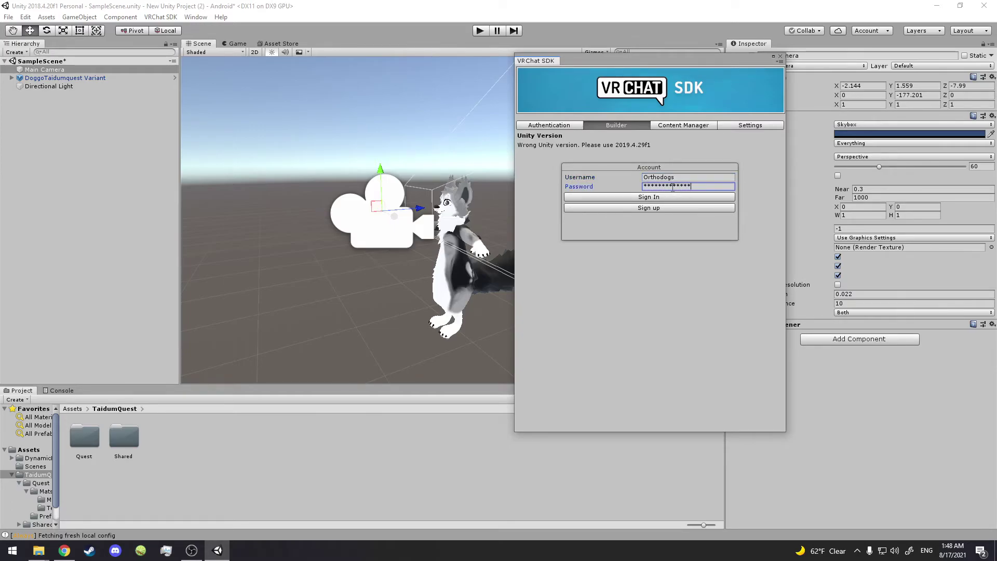
left_click(656, 198)
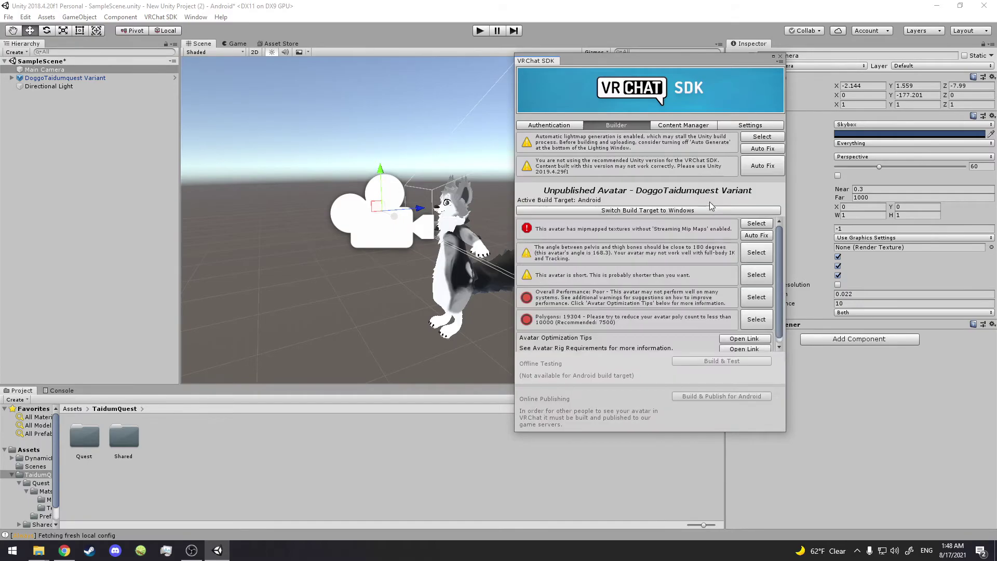
Step: Auto-fix the avatar's missing Streaming Mip Maps setting and move the VRChat SDK window clear of the avatar
left_click_drag(652, 58, 616, 52)
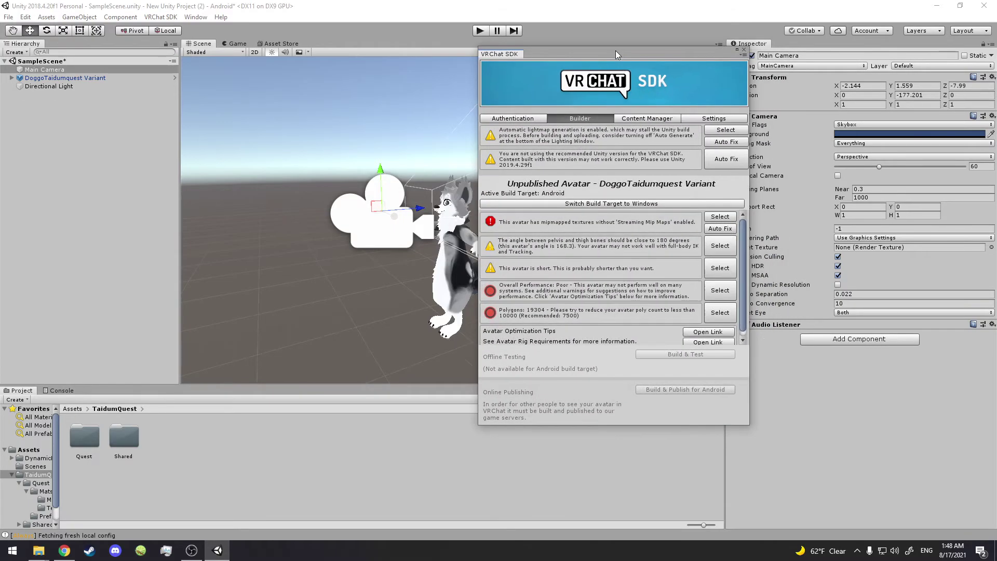
left_click(725, 229)
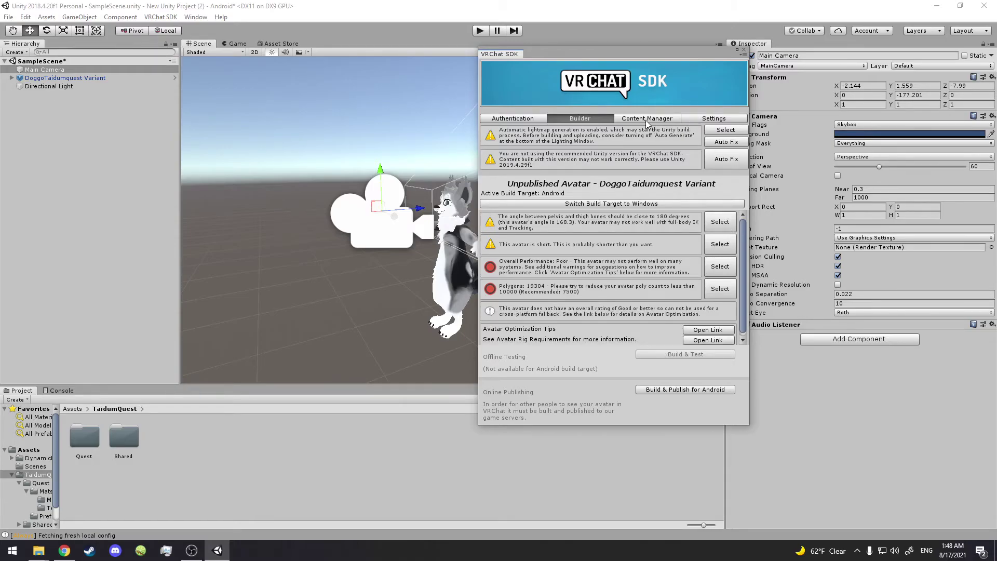
left_click_drag(563, 52, 443, 66)
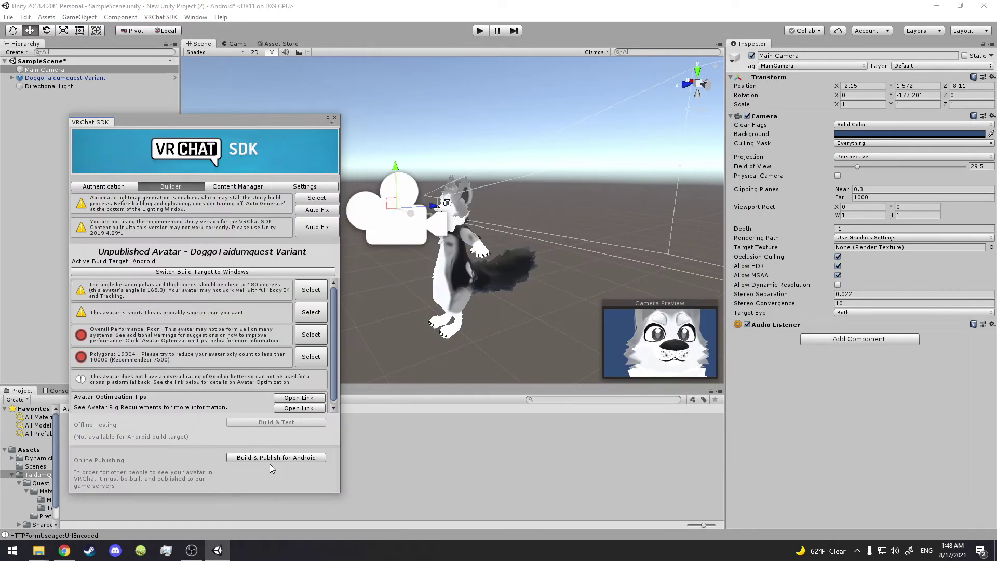
Step: Copy the ID of the BadBoy avatar from the account's uploaded content, then show the SDK's account authentication details
left_click(247, 187)
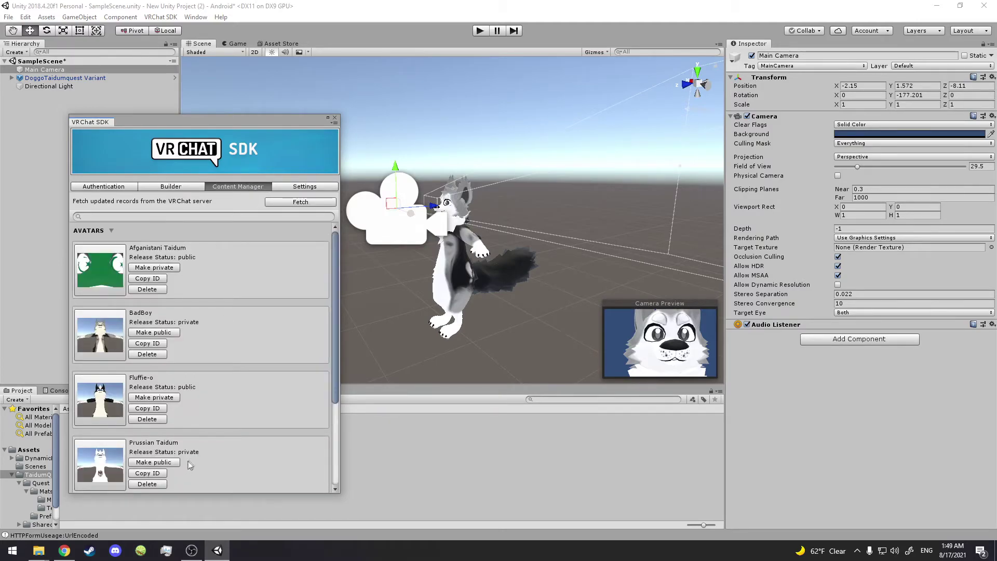
scroll(228, 359, "down", 5)
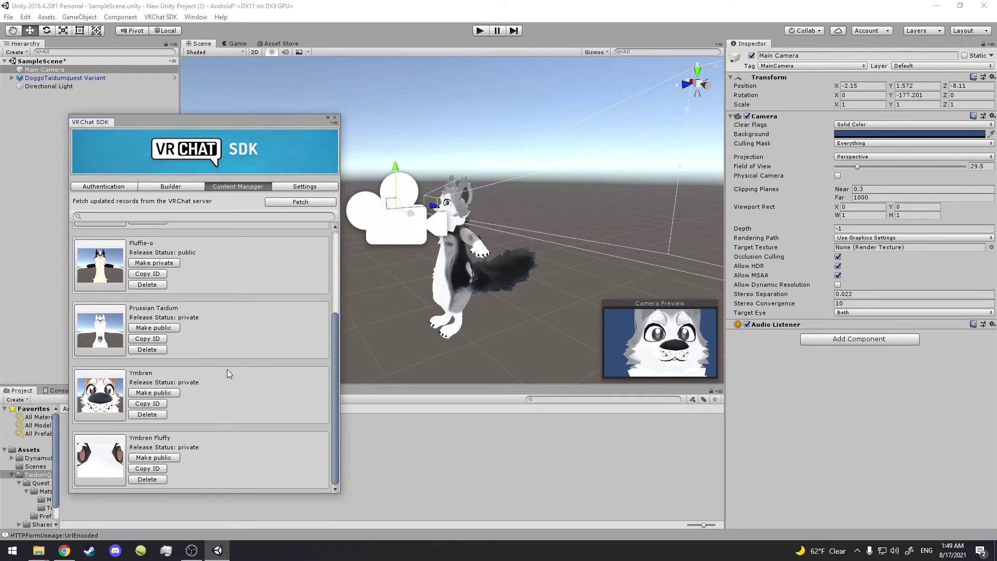
scroll(205, 405, "up", 1)
scroll(200, 395, "up", 3)
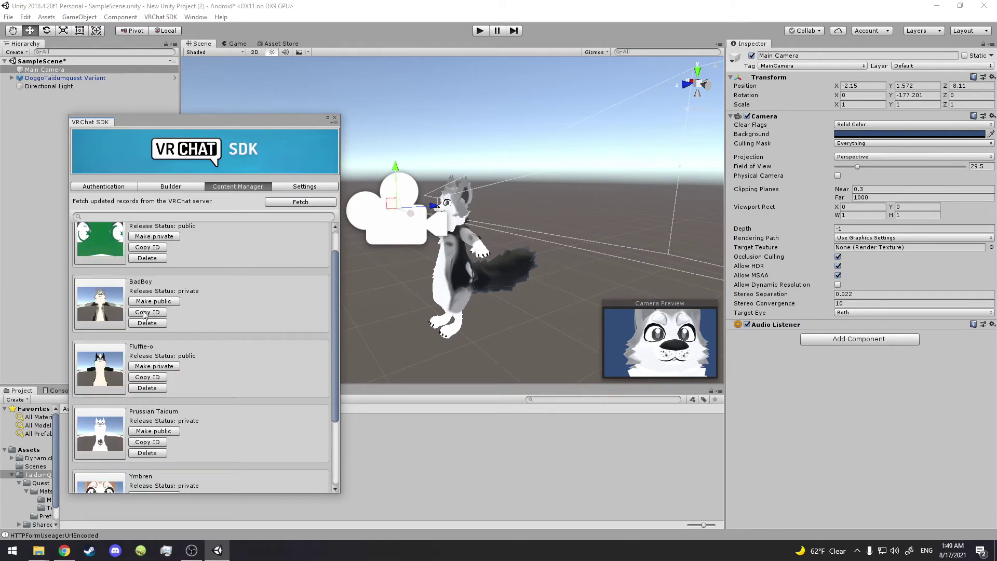
left_click(145, 314)
left_click(144, 313)
left_click(112, 188)
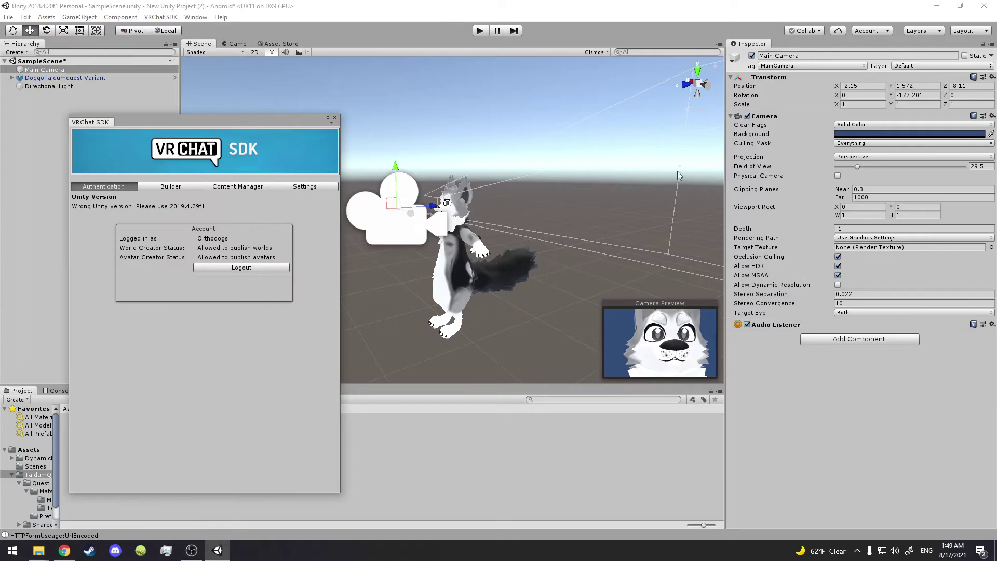
Step: Paste the copied avatar ID as the Blueprint ID of DoggoTaidumquest Variant
left_click(467, 261)
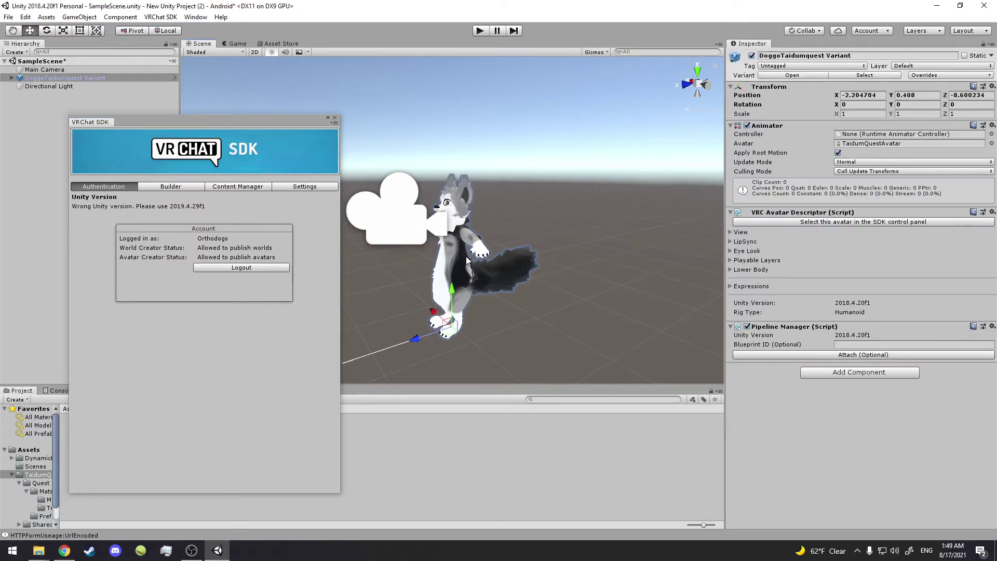
left_click(868, 345)
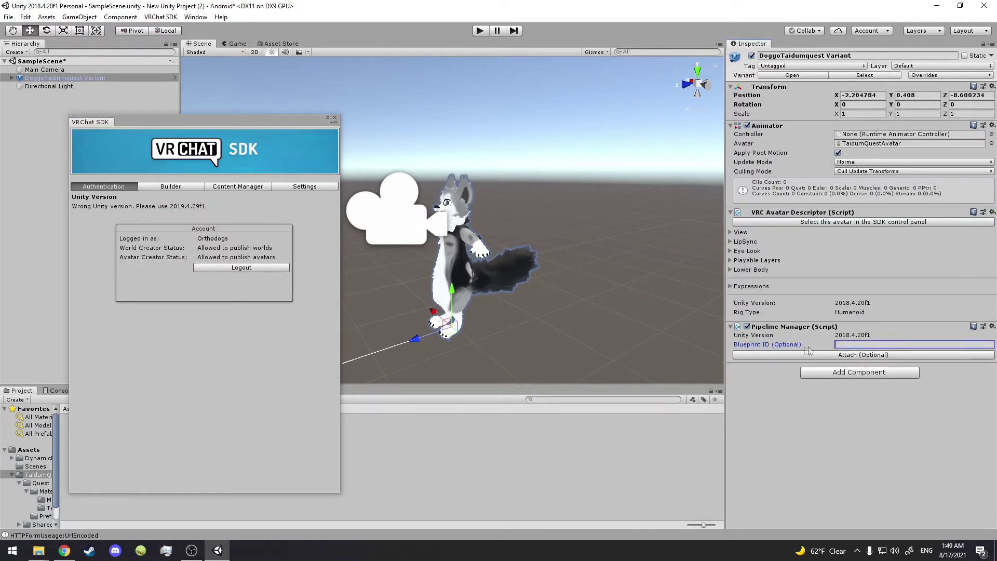
key("ctrl+v")
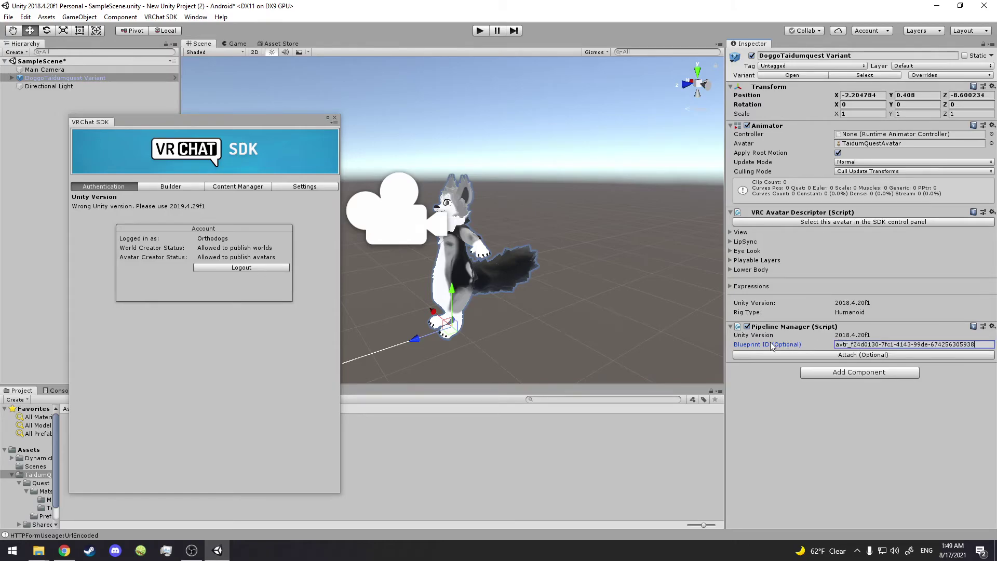
Step: Attach the pasted Blueprint ID to DoggoTaidumquest Variant and run Build & Publish for Android
left_click(841, 354)
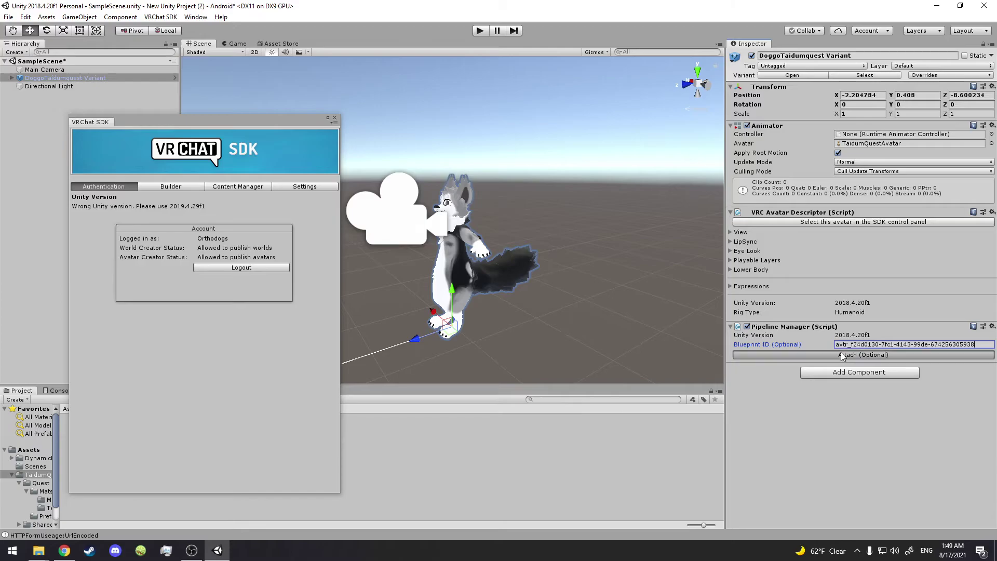
left_click_drag(888, 357, 745, 348)
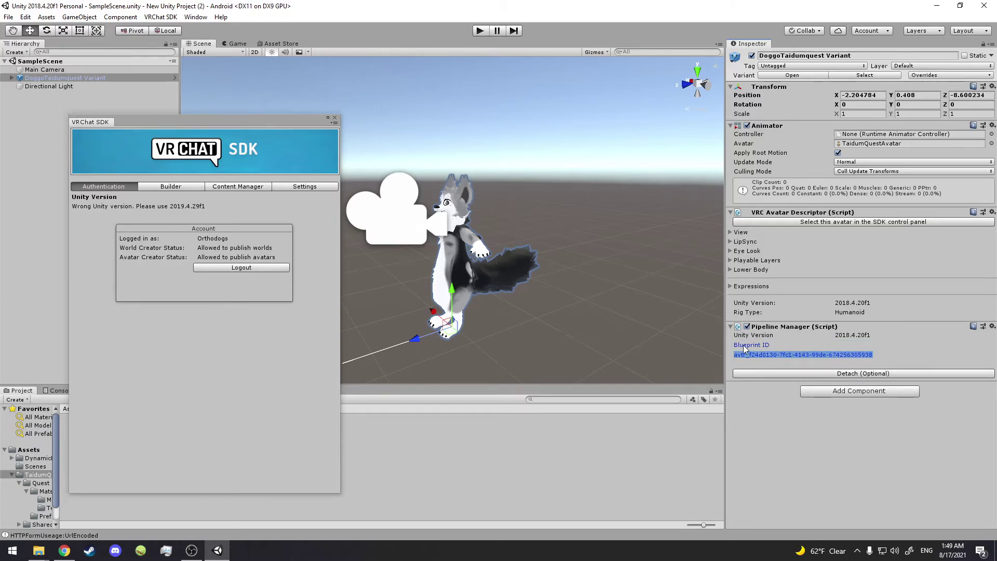
left_click(158, 187)
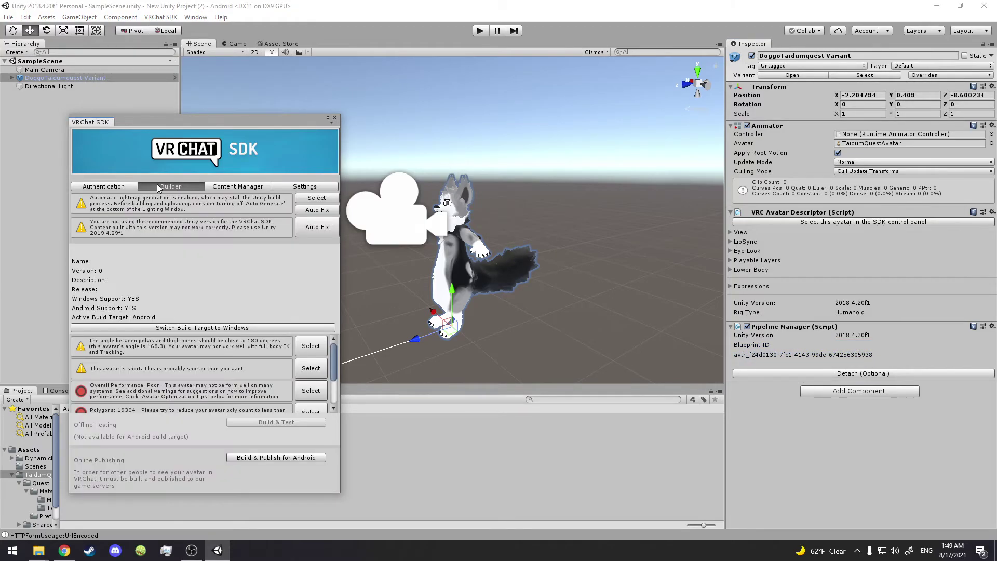
left_click(270, 457)
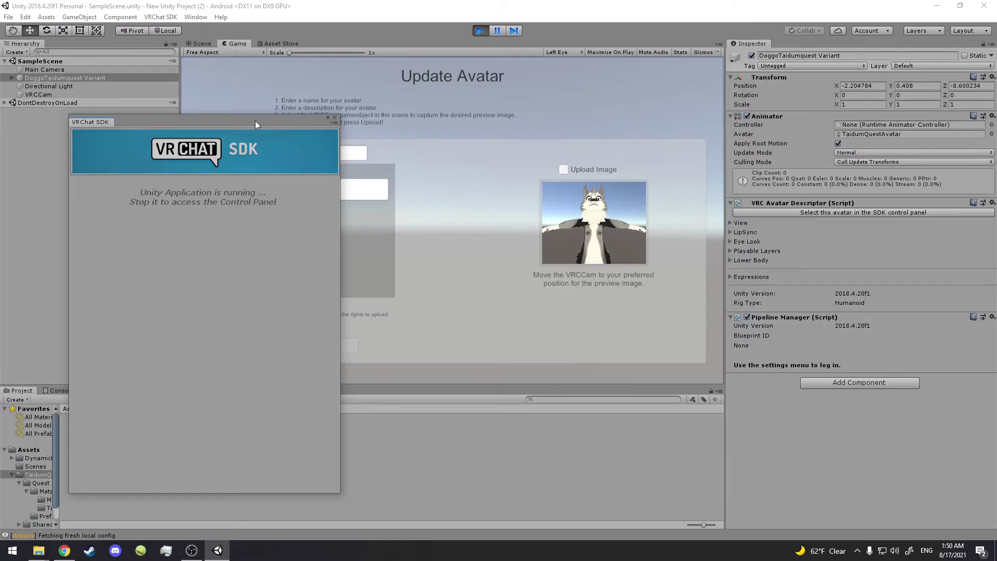
Step: Move the VRChat SDK window off the upload form and place VRCCam in front of the avatar's face at about Y 1.594, Z -8.393
left_click_drag(255, 123, 643, 377)
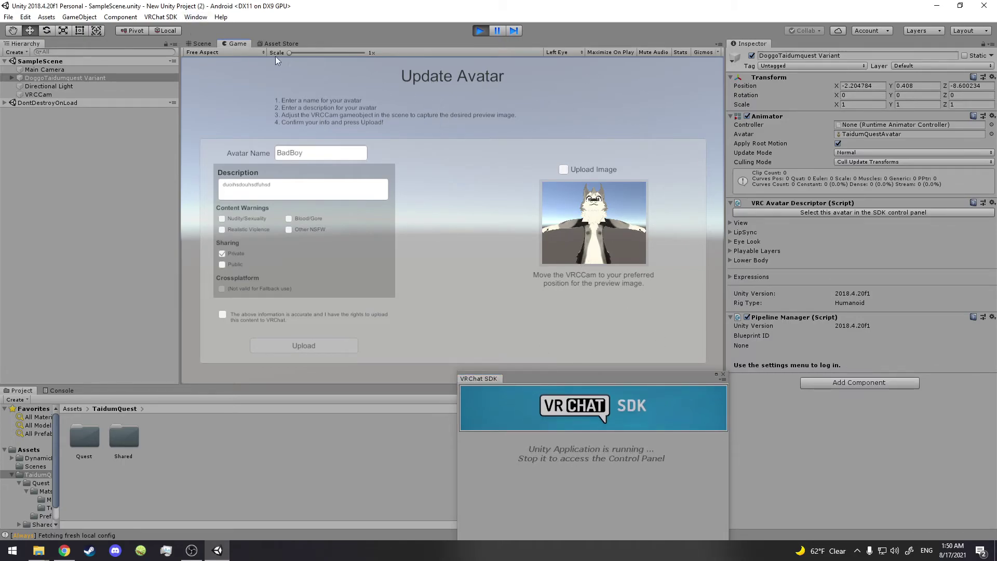
left_click(201, 42)
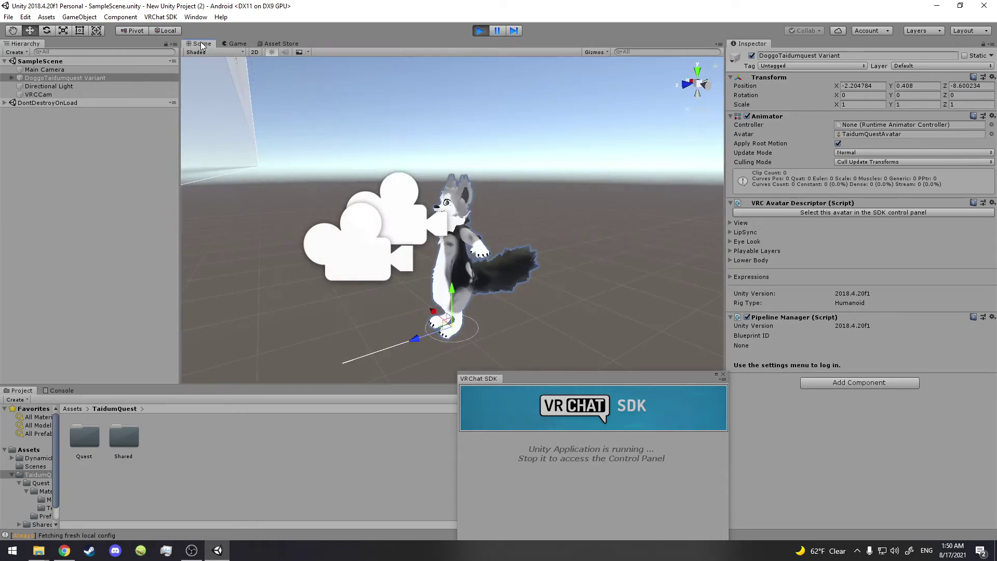
left_click(363, 257)
left_click(396, 213)
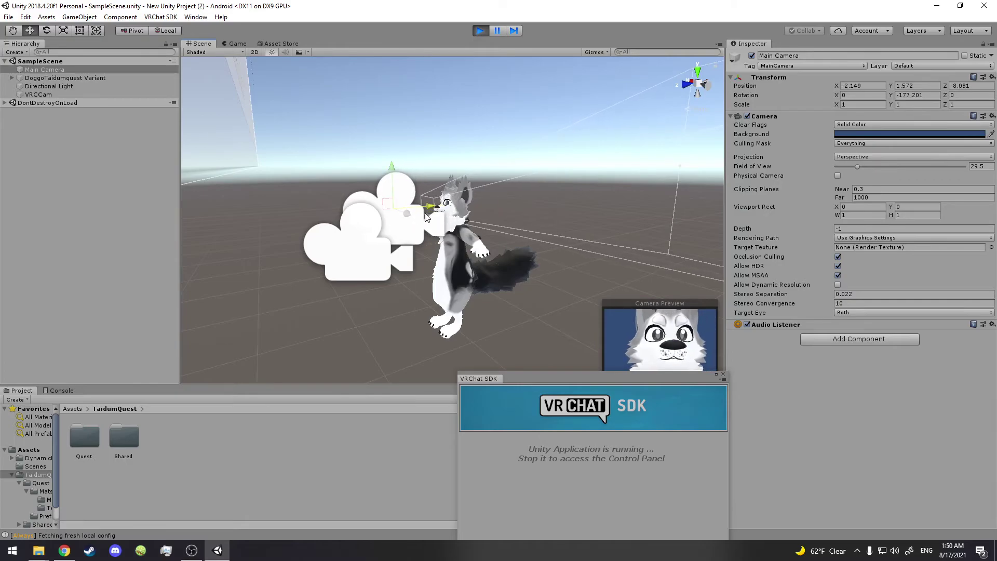
left_click(356, 266)
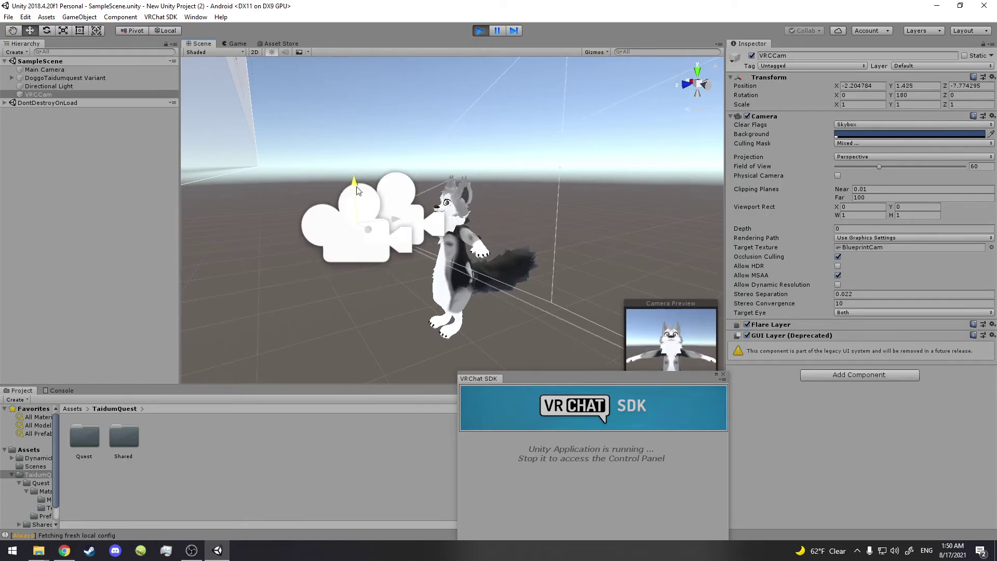
left_click_drag(395, 210, 431, 169)
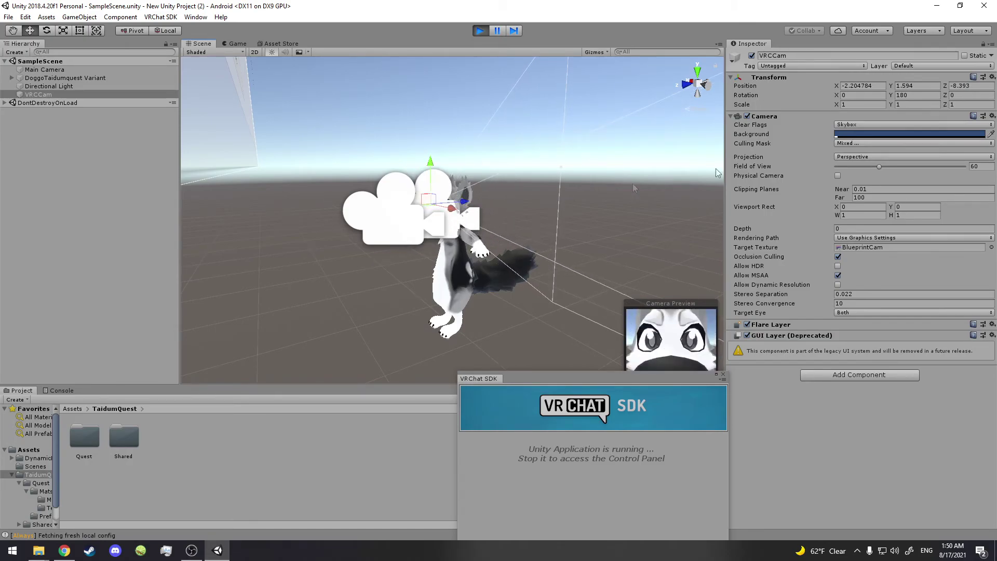
Step: Set VRCCam's Clear Flags to Solid Color and move the camera slightly closer to the face, to about Y 1.575, Z -8.411
left_click(852, 125)
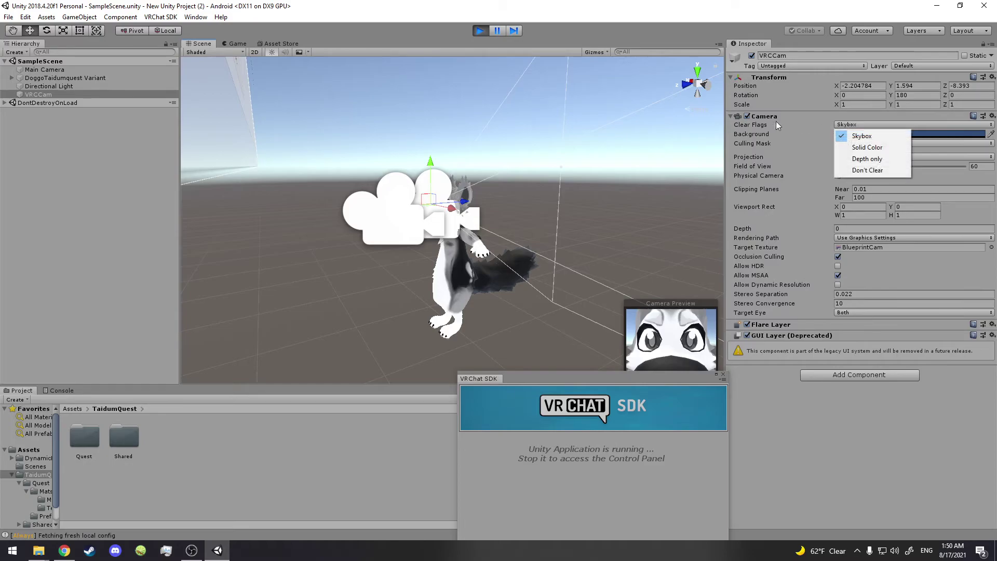
left_click(860, 147)
left_click(860, 126)
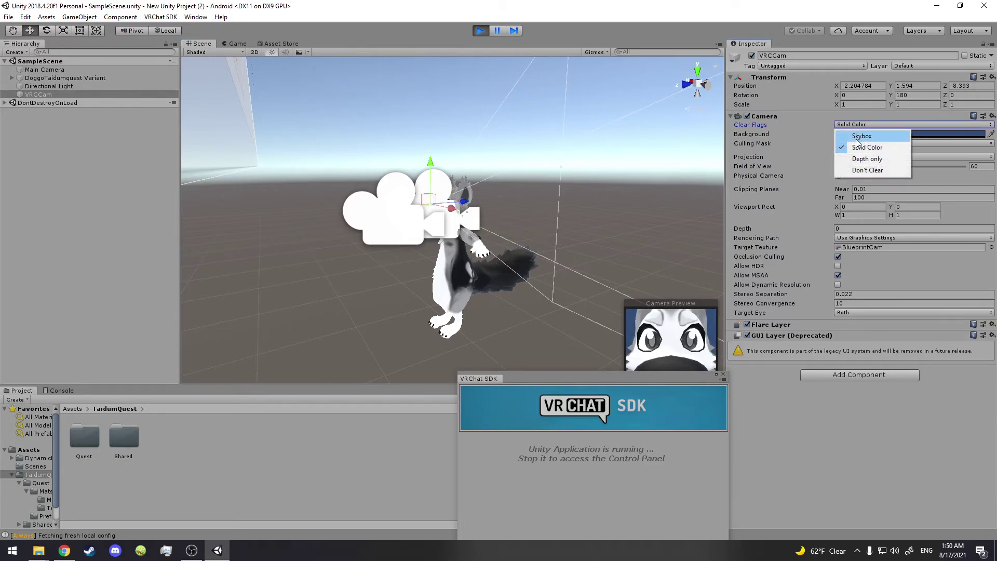
left_click(851, 126)
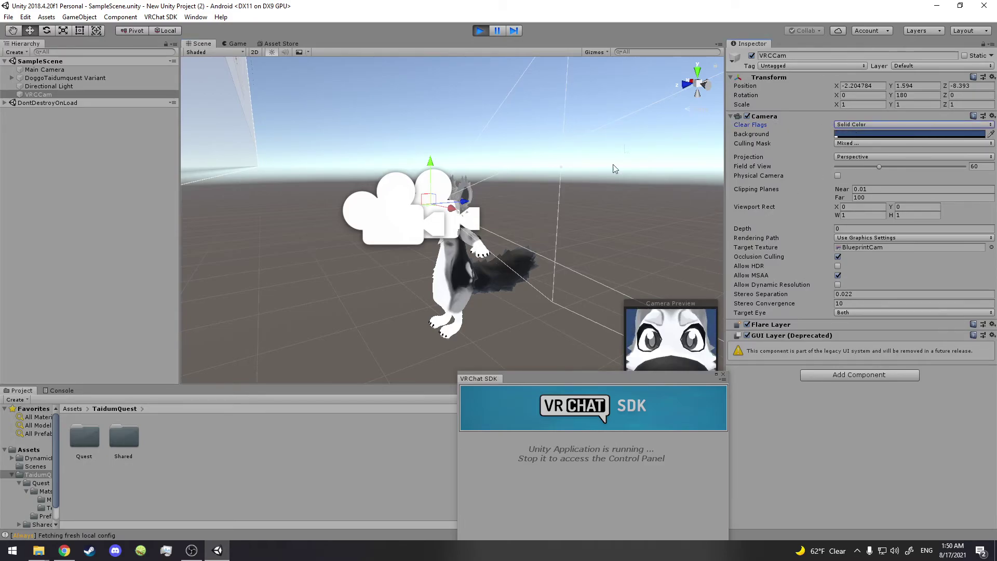
mouse_move(463, 201)
left_mouse_down()
mouse_move(436, 179)
mouse_move(470, 205)
left_mouse_up()
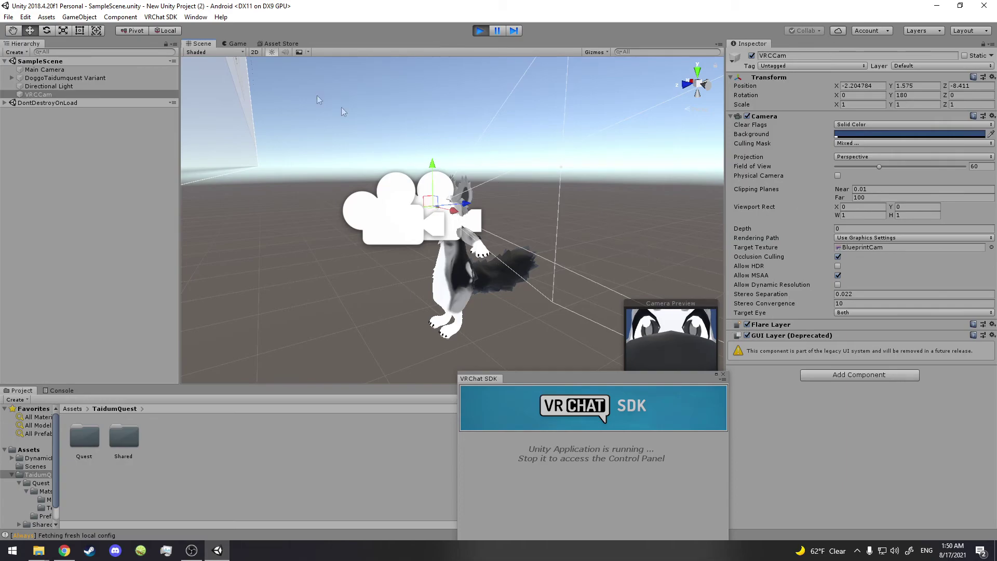
left_click(311, 175)
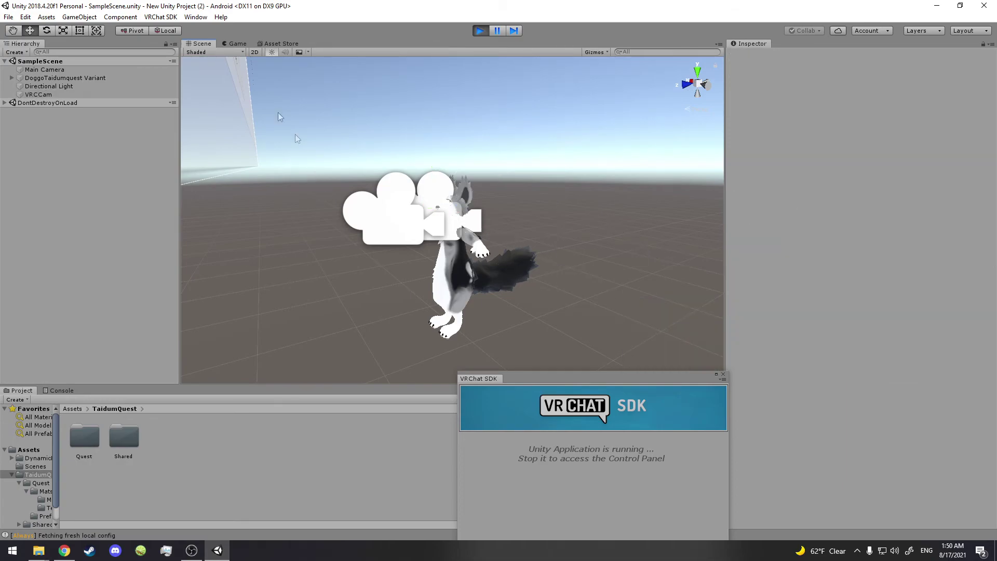
Step: Confirm the rights statement in the Update Avatar form, enable Upload Image and upload the BadBoy avatar
left_click(239, 43)
left_click_drag(273, 138, 380, 370)
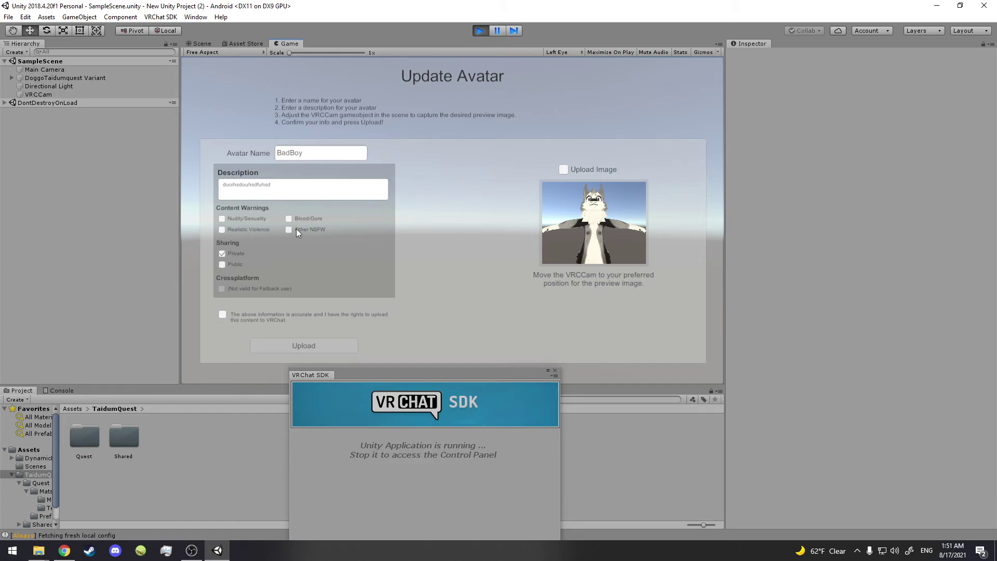
left_click(224, 314)
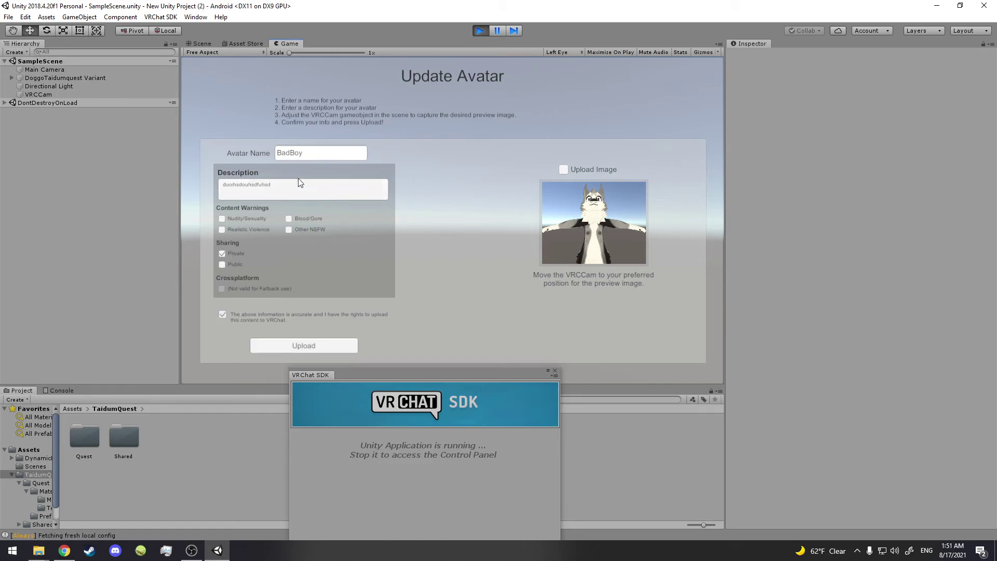
left_click(564, 169)
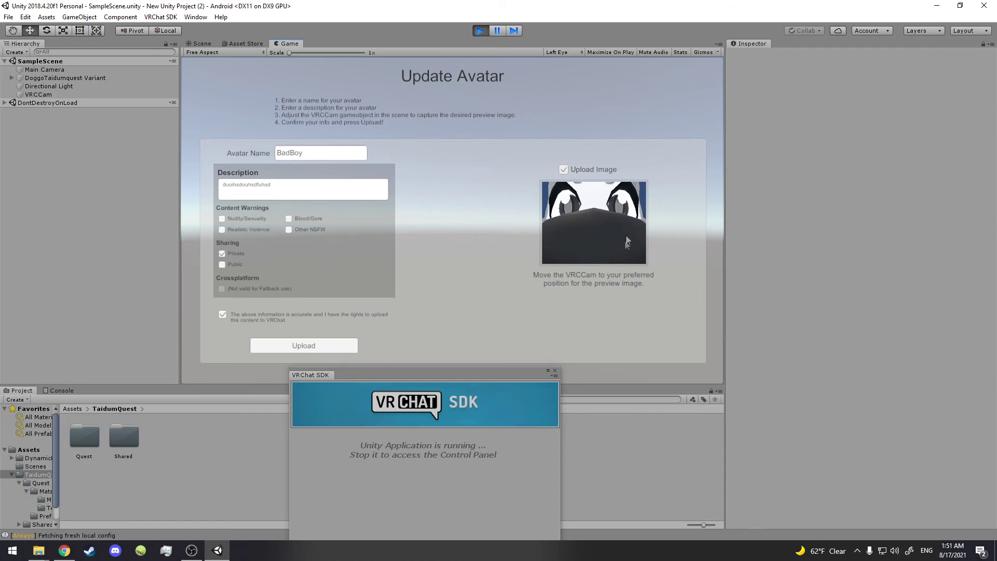
left_click(313, 347)
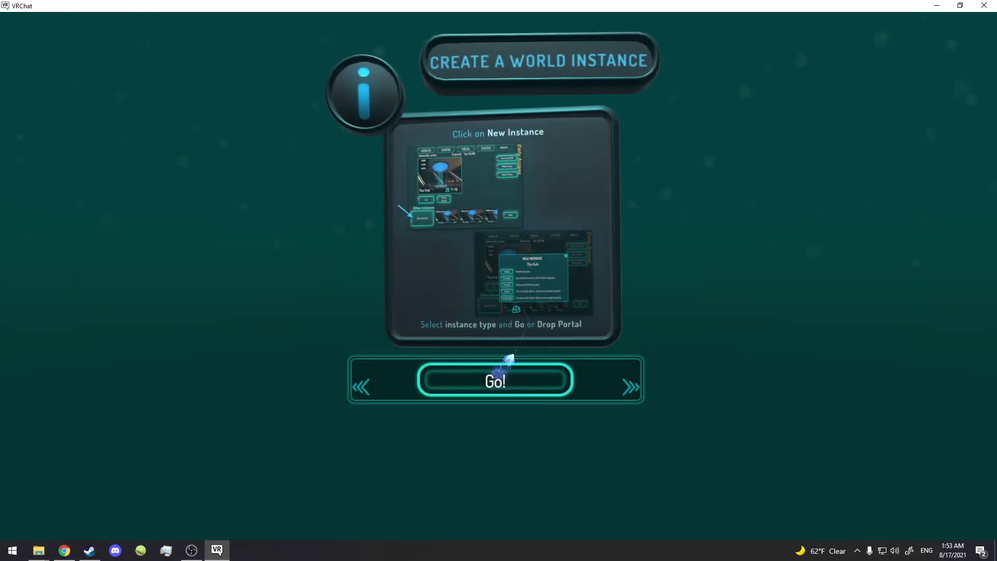
Step: Switch to VRChat, enter the home world and change into the BadBoy avatar, checking it up close in the mirror
left_click(506, 366)
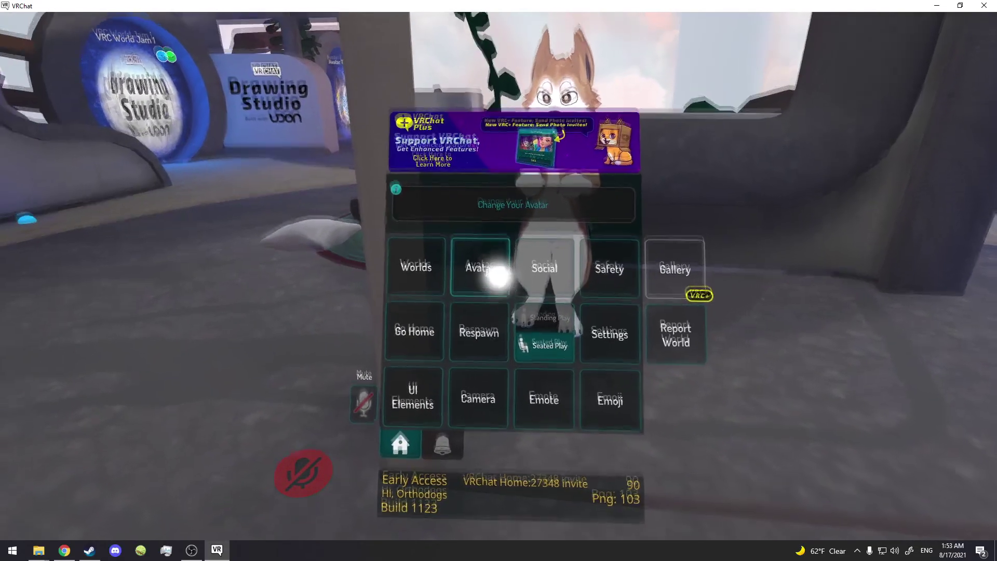
key("v")
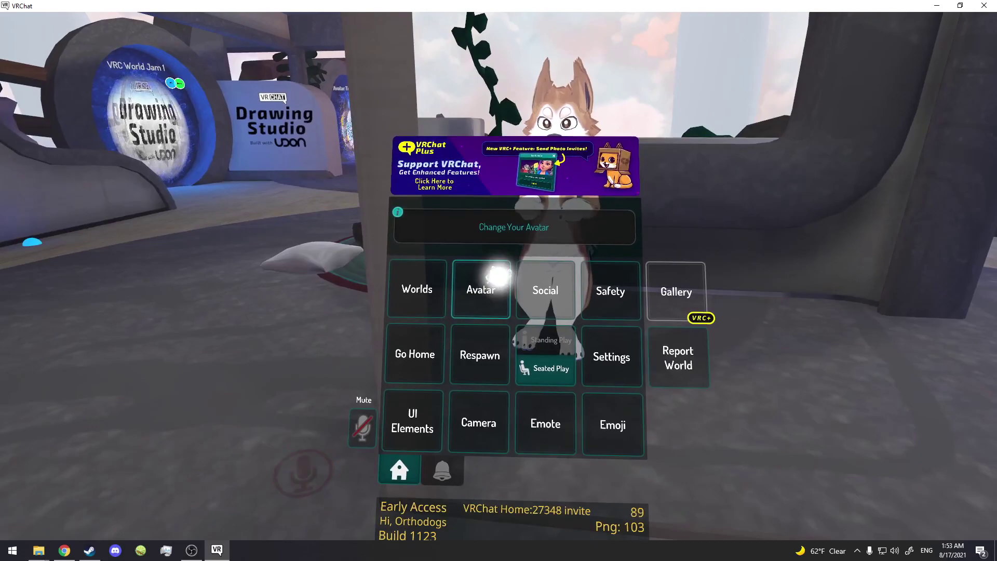
left_click(498, 276)
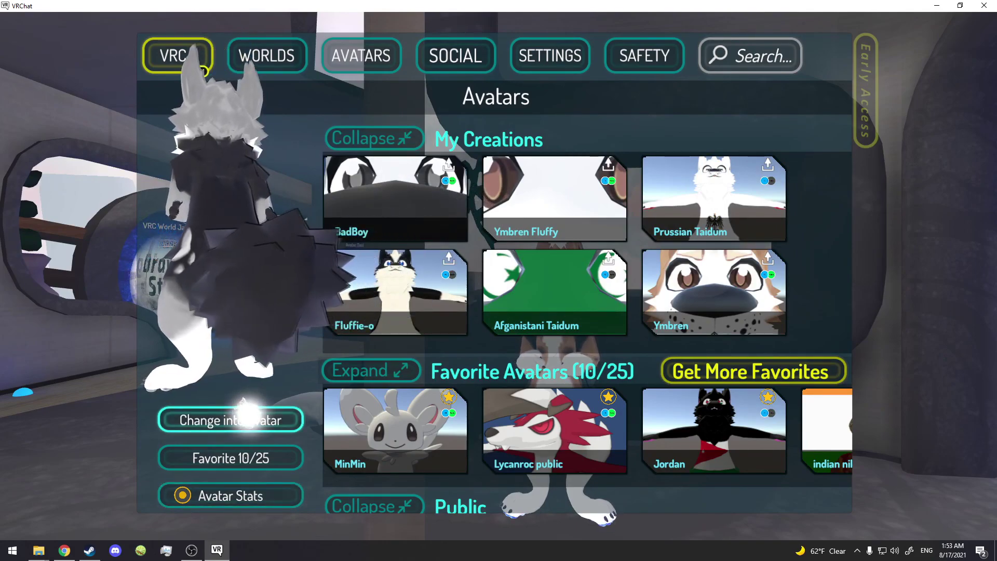
left_click(249, 420)
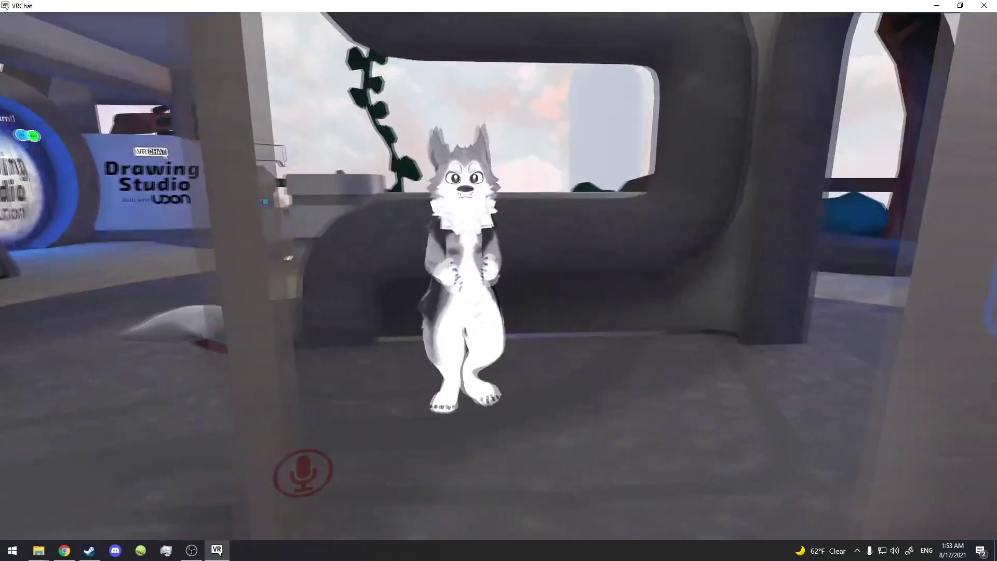
key("w")
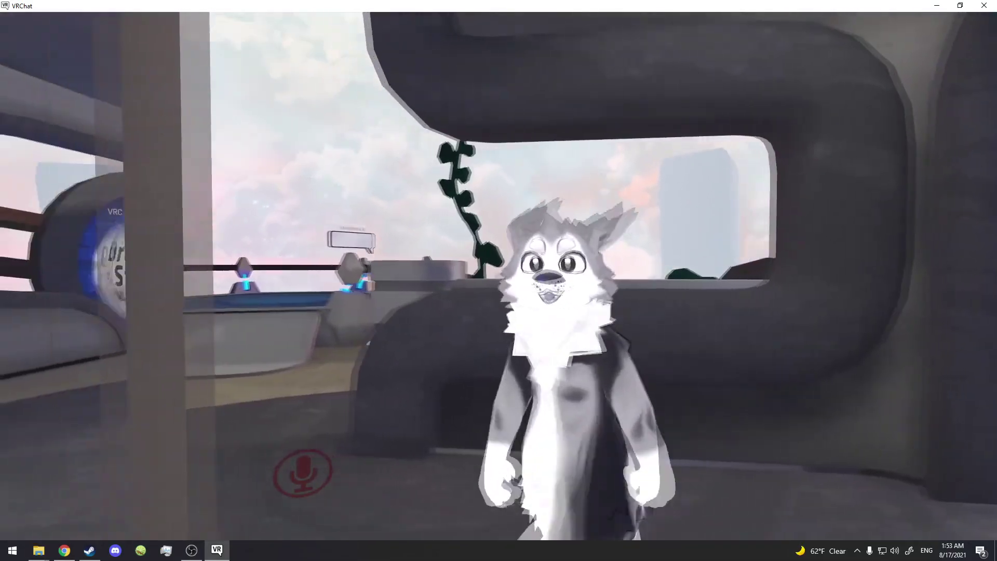
key("s")
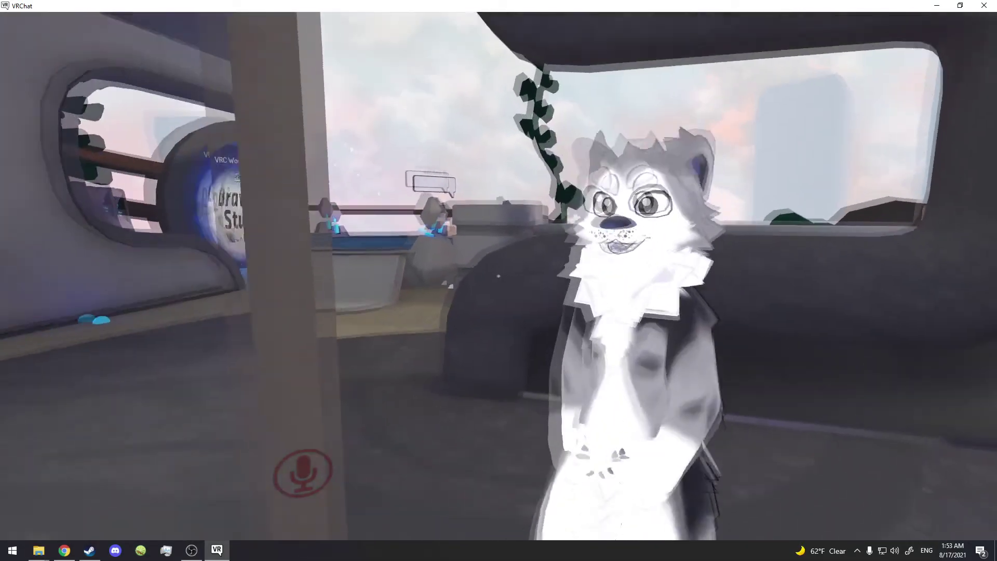